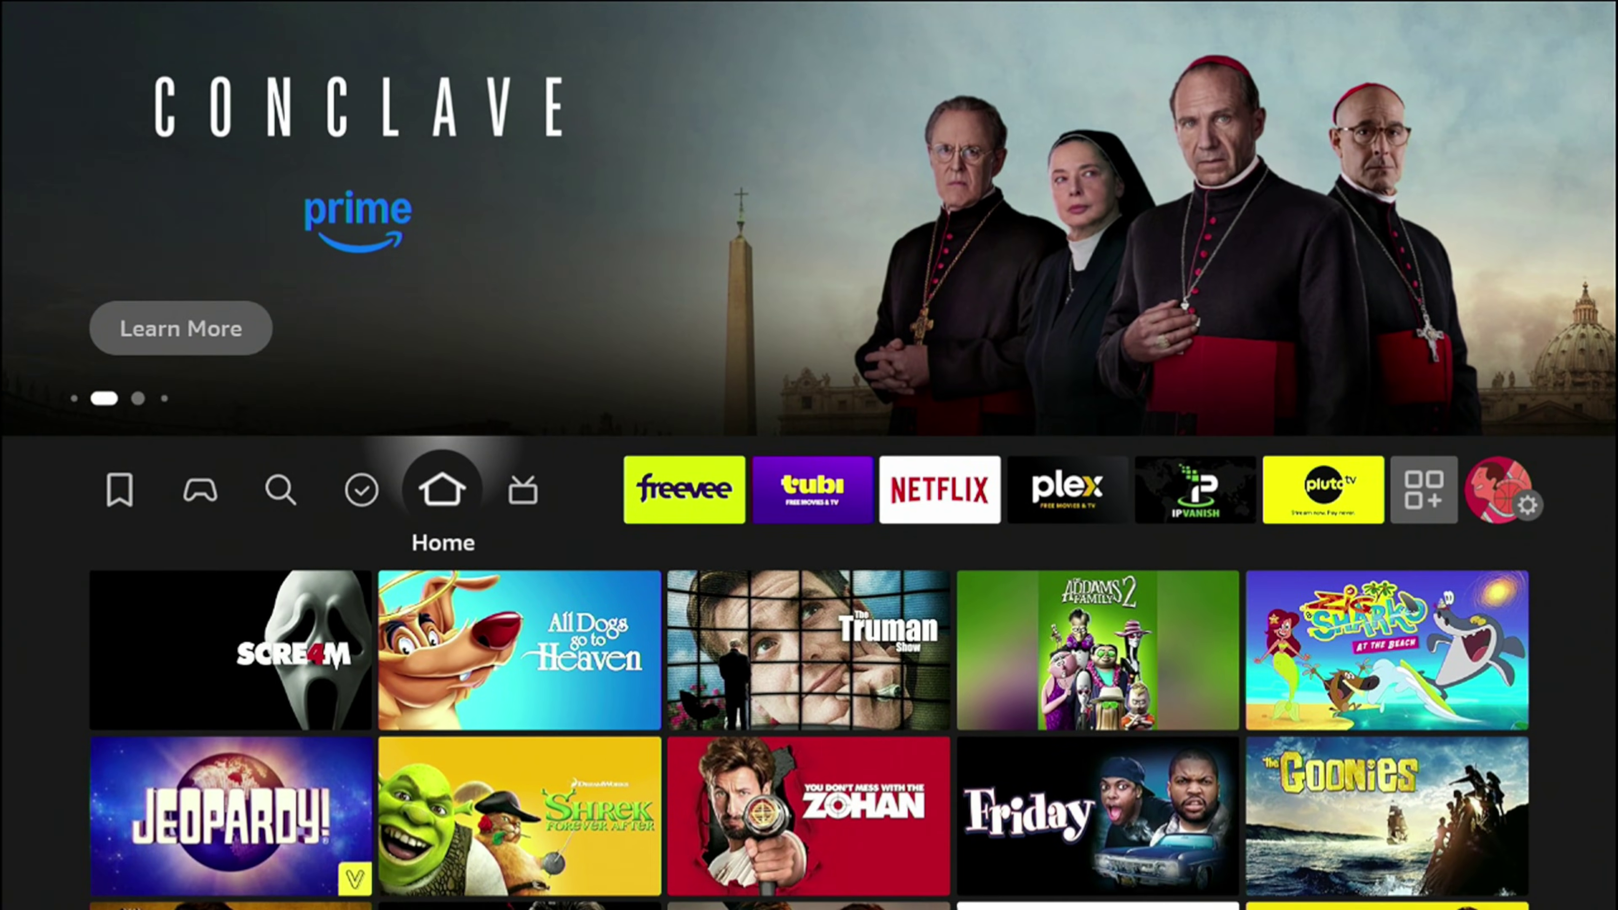
{"action": "key", "text": "Down"}
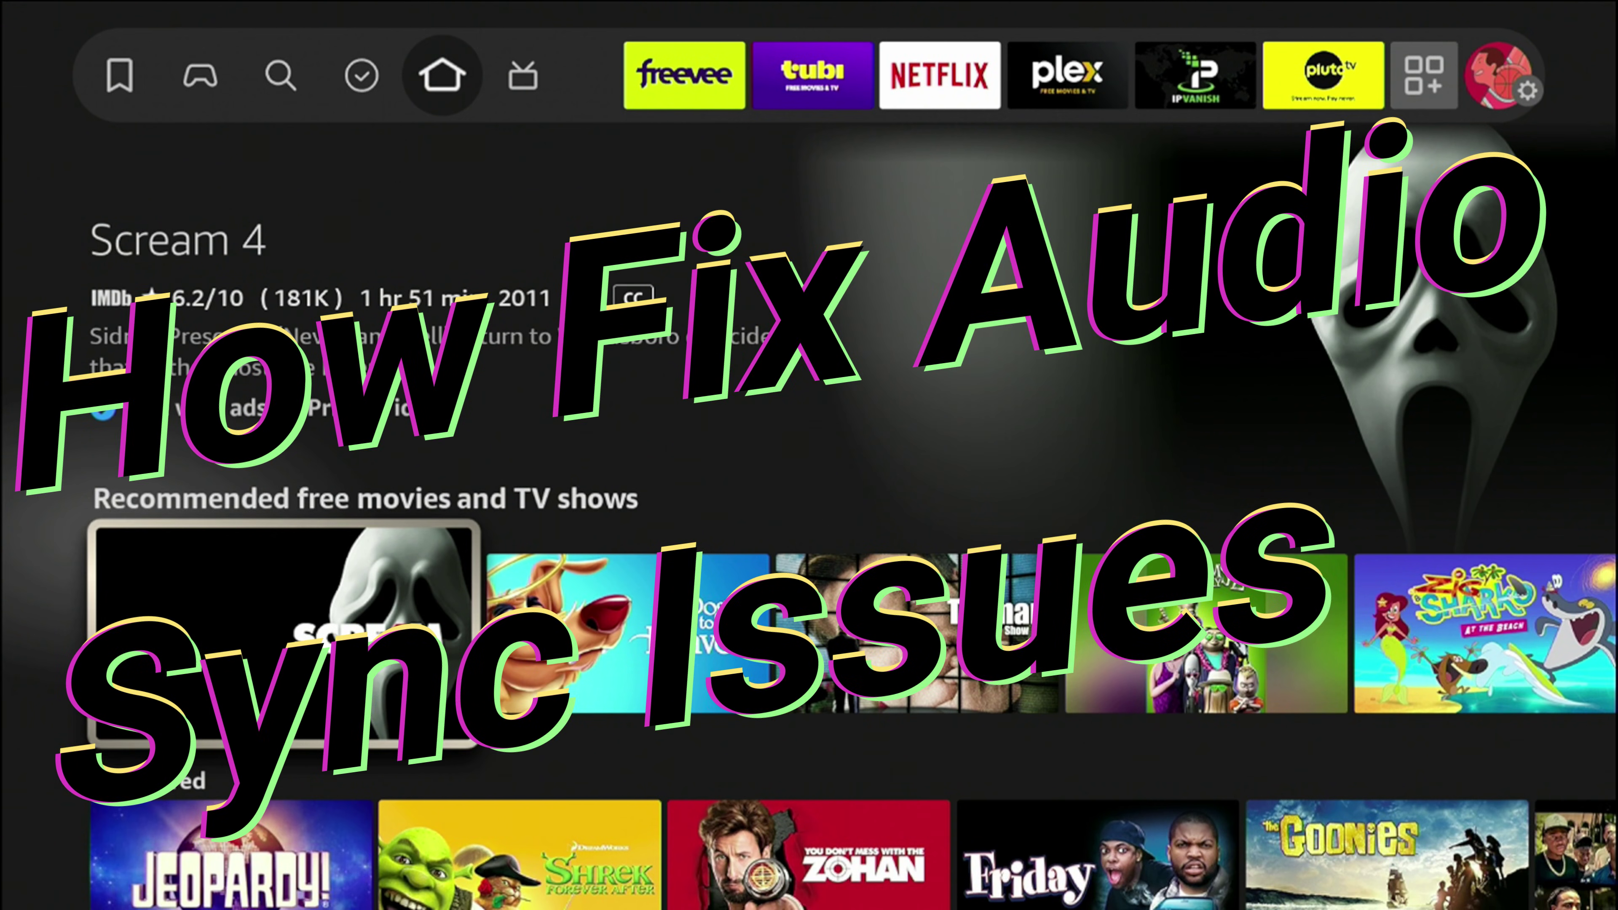
{"action": "key", "text": "Up"}
{"action": "key", "text": "Down"}
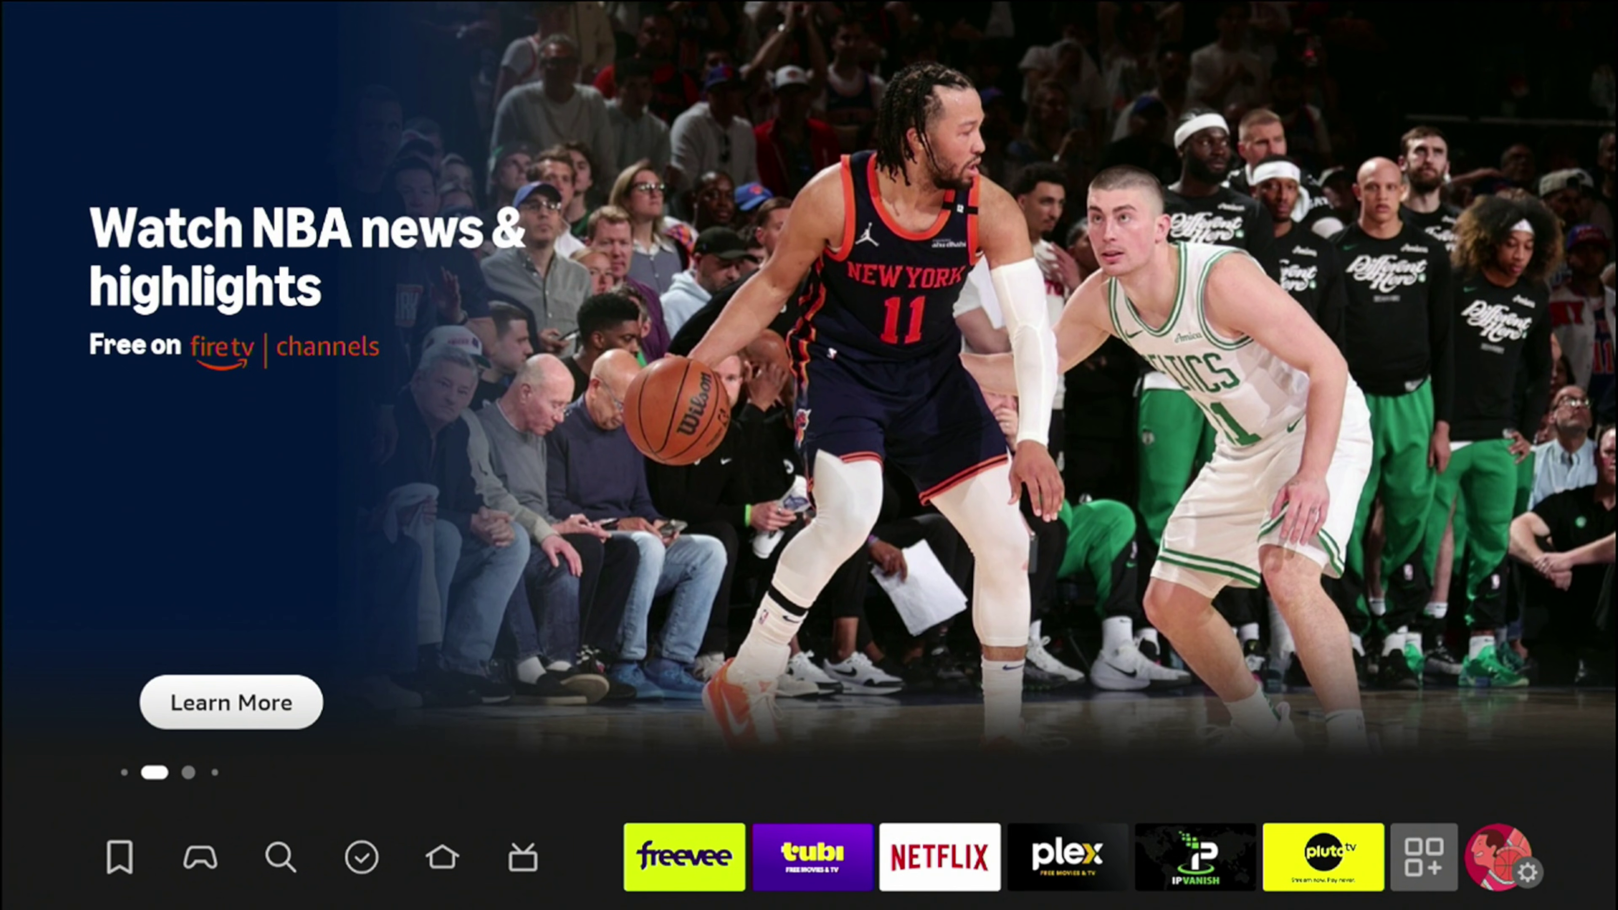
{"action": "key", "text": "Down"}
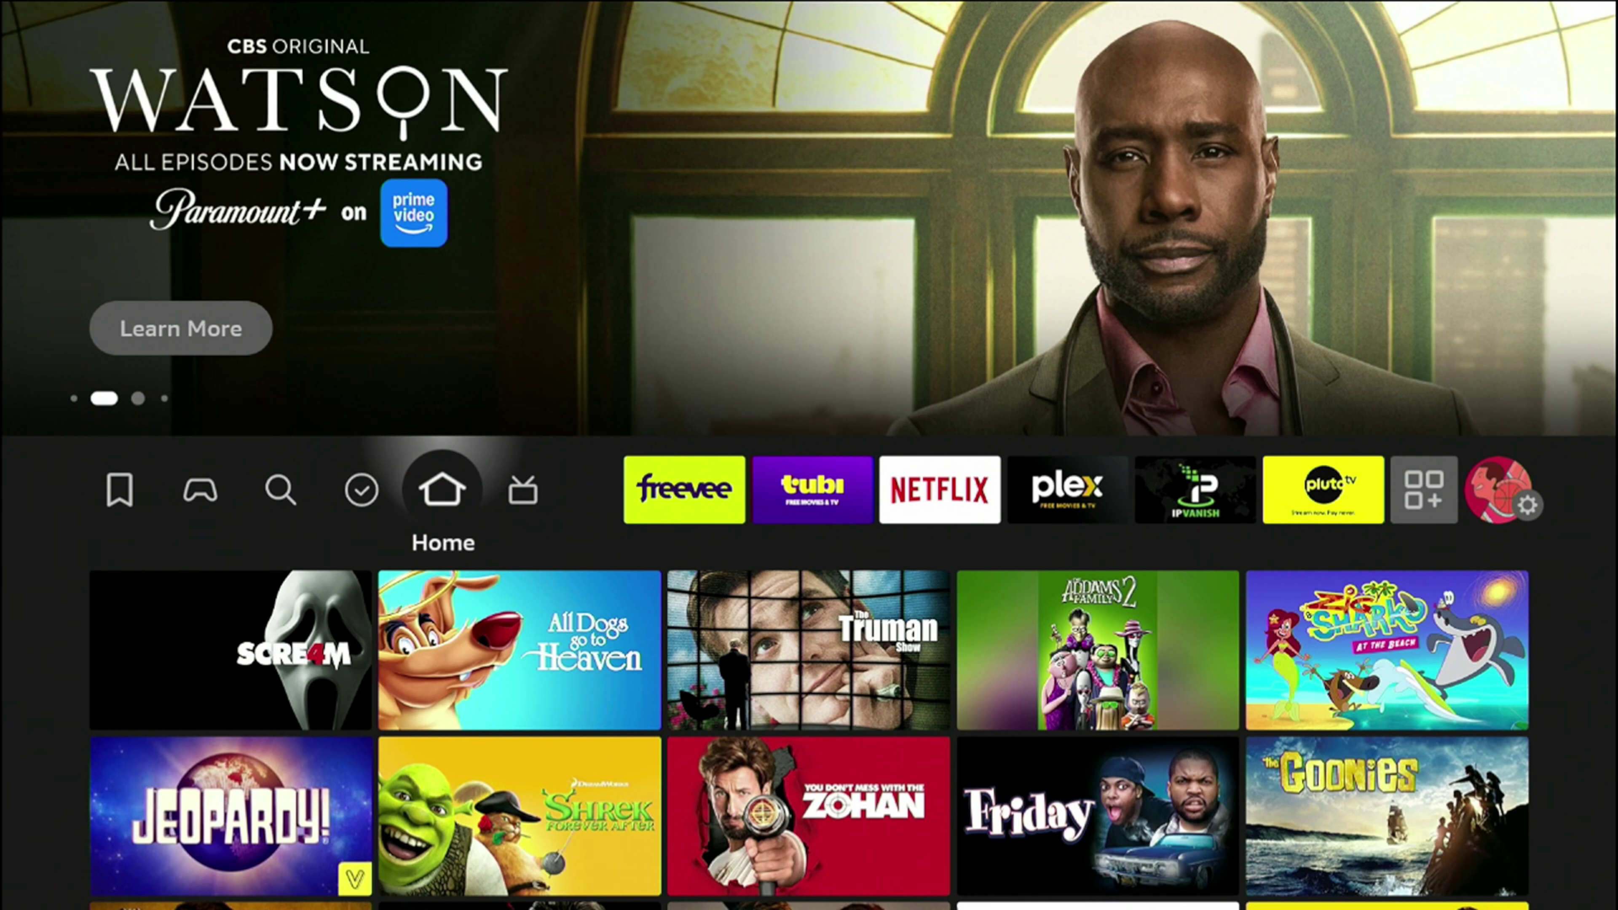
- Open the Display & Sounds settings from the home screen
{"action": "key", "text": "Right"}
{"action": "key", "text": "Right"}
{"action": "key", "text": "Right"}
{"action": "key", "text": "Right"}
{"action": "key", "text": "Right"}
{"action": "key", "text": "Right"}
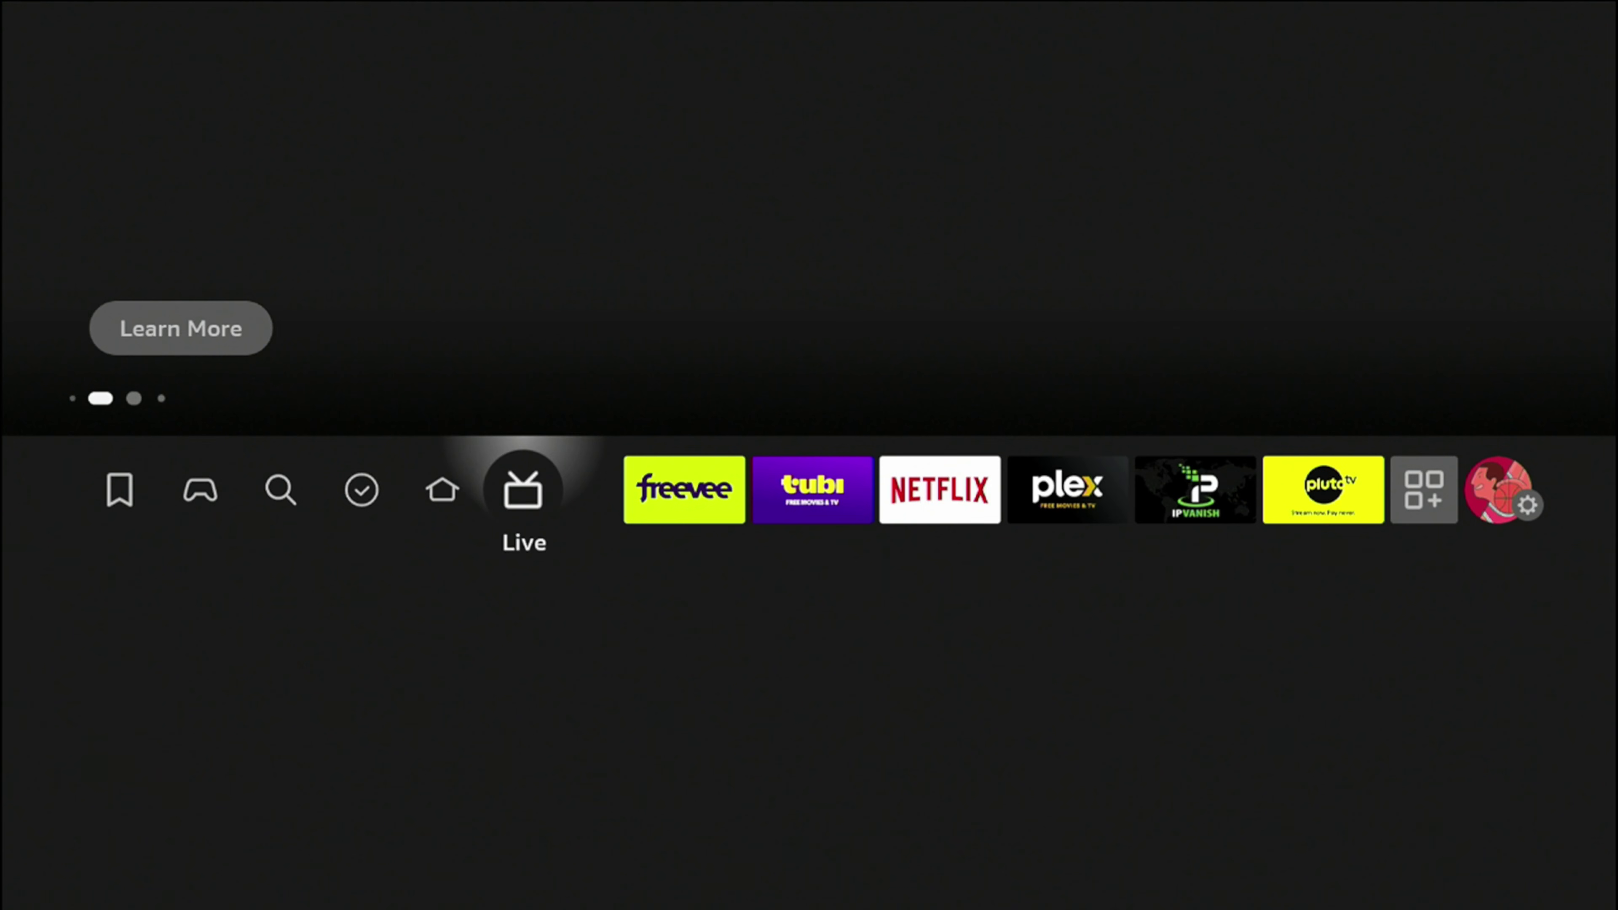
{"action": "key", "text": "Right"}
{"action": "key", "text": "Right"}
{"action": "key", "text": "Right"}
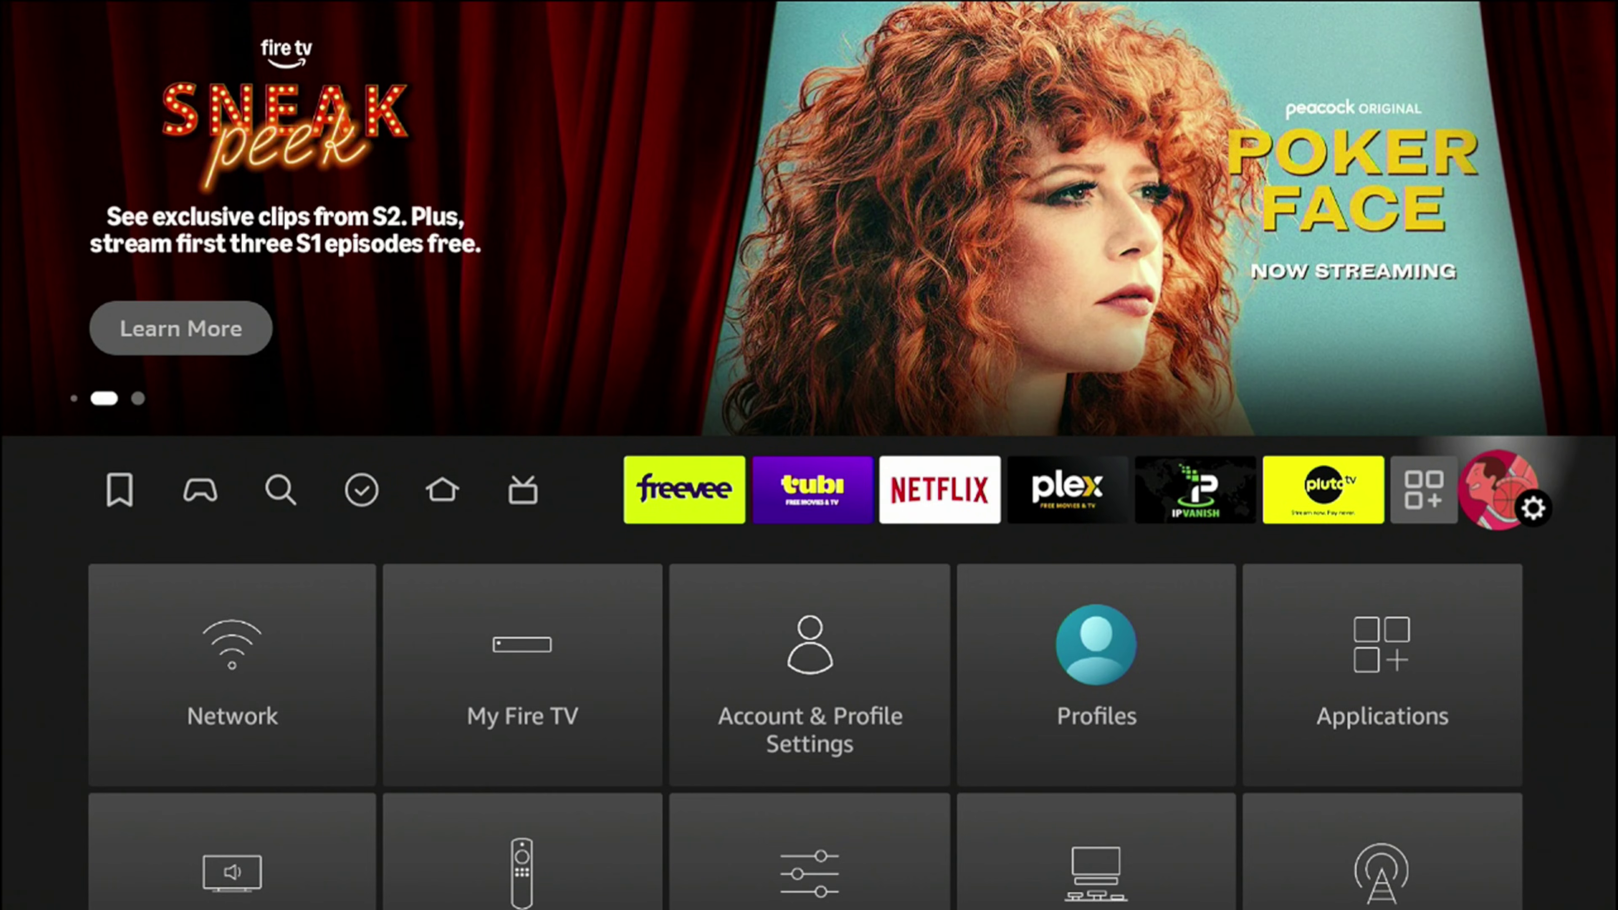
{"action": "key", "text": "Down"}
{"action": "key", "text": "Down"}
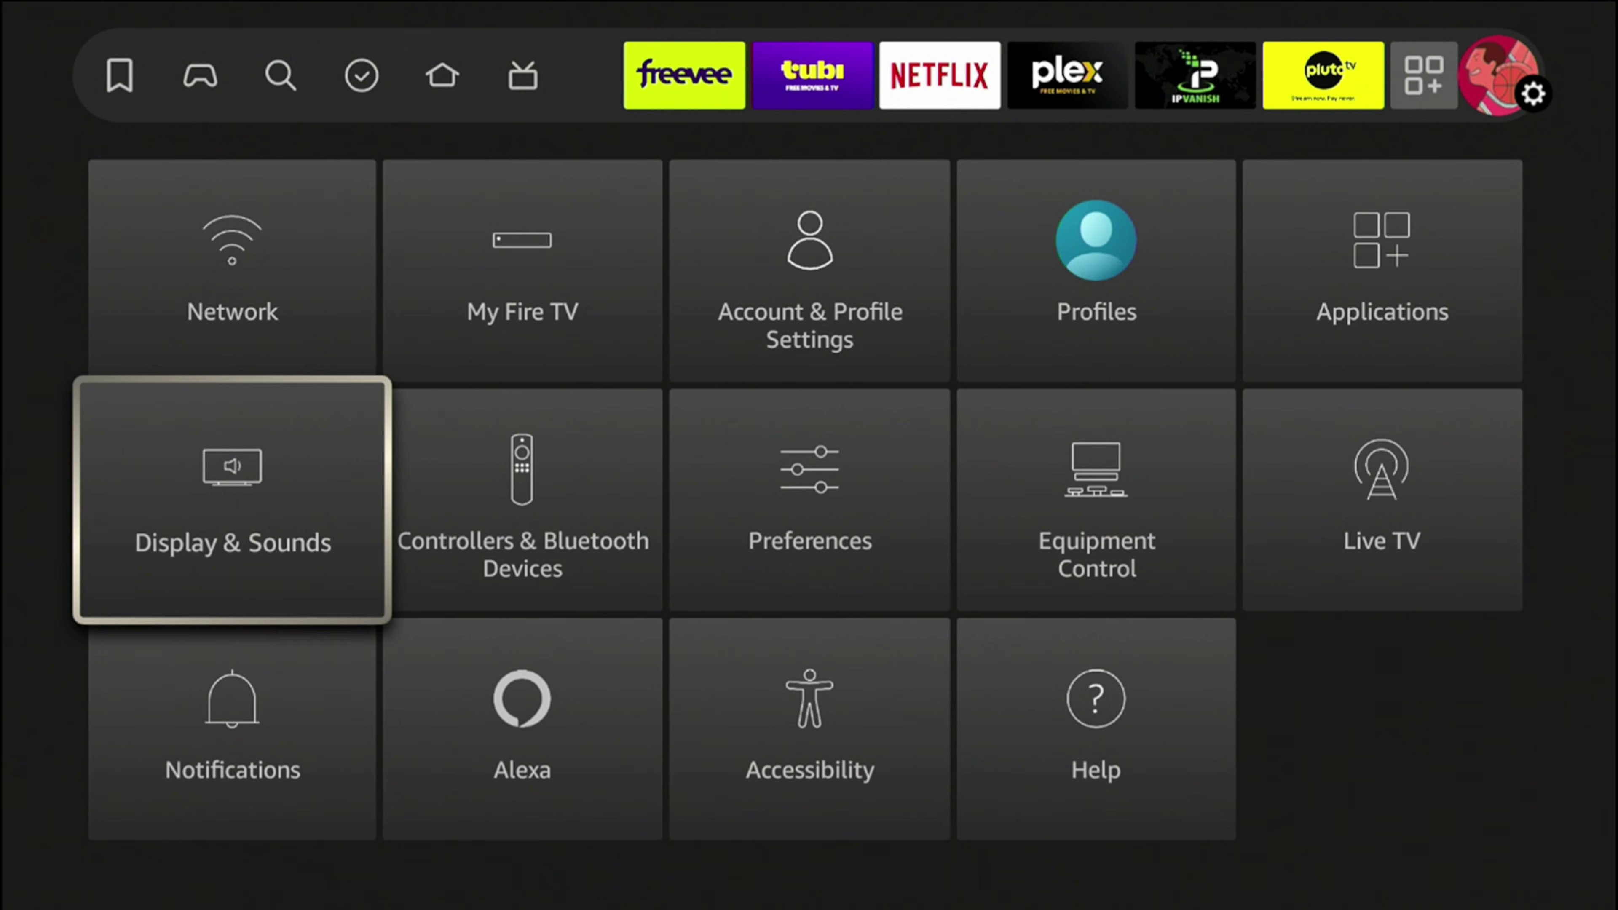
{"action": "key", "text": "Return"}
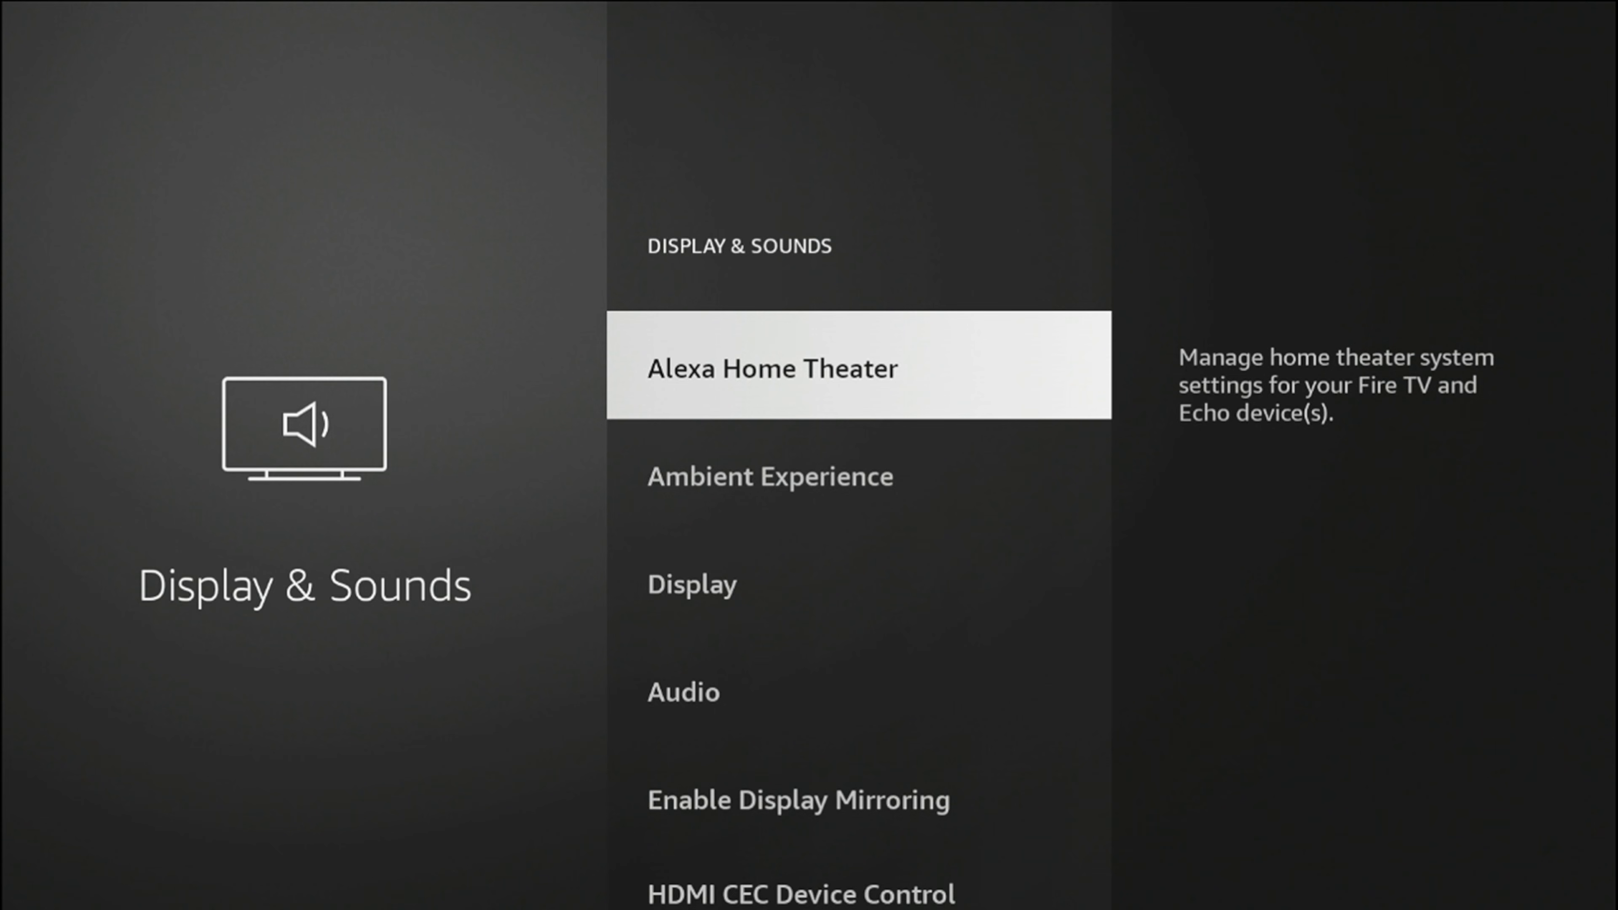
- Open AV Sync Tuning in the Audio settings
{"action": "key", "text": "Down"}
{"action": "key", "text": "Down"}
{"action": "key", "text": "Down"}
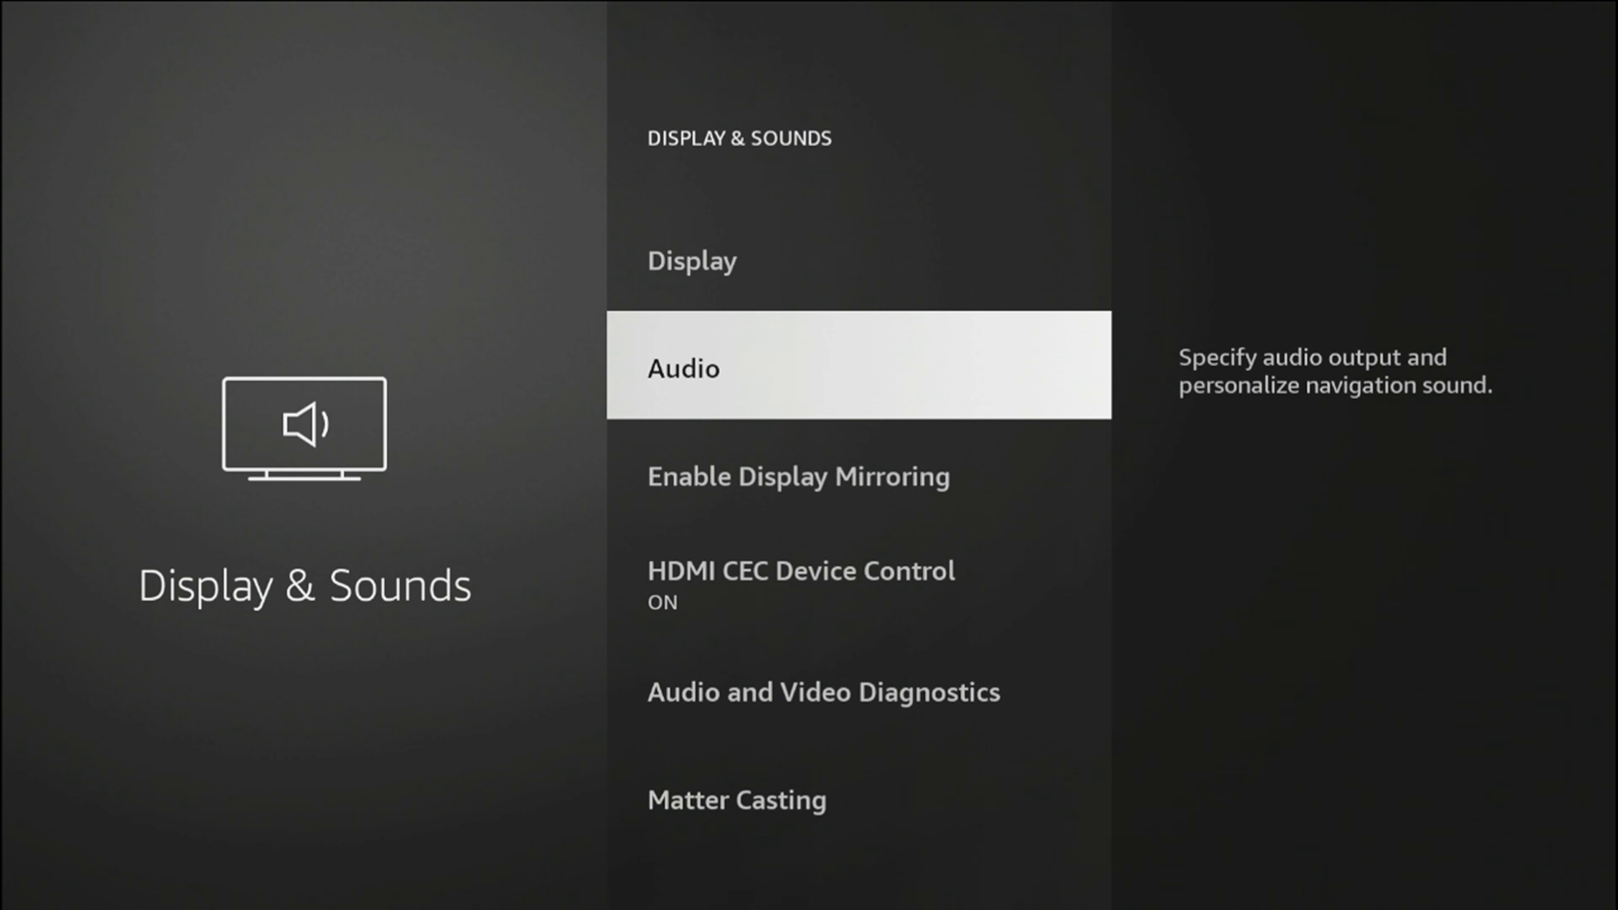
{"action": "key", "text": "Return"}
{"action": "key", "text": "Down"}
{"action": "key", "text": "Down"}
{"action": "key", "text": "Down"}
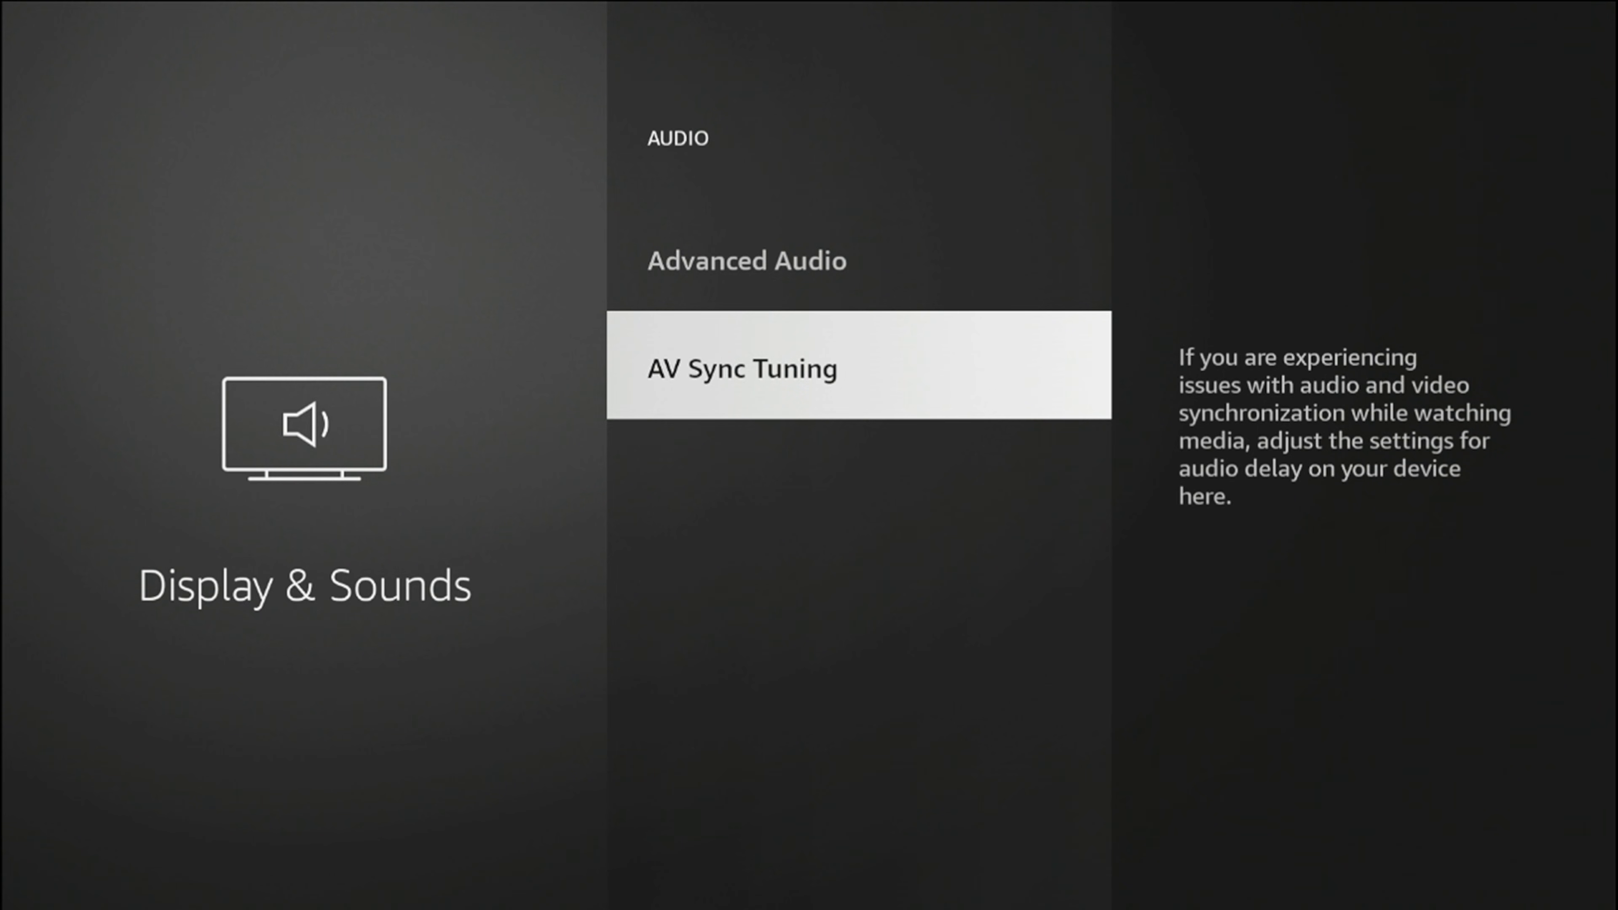
{"action": "key", "text": "Return"}
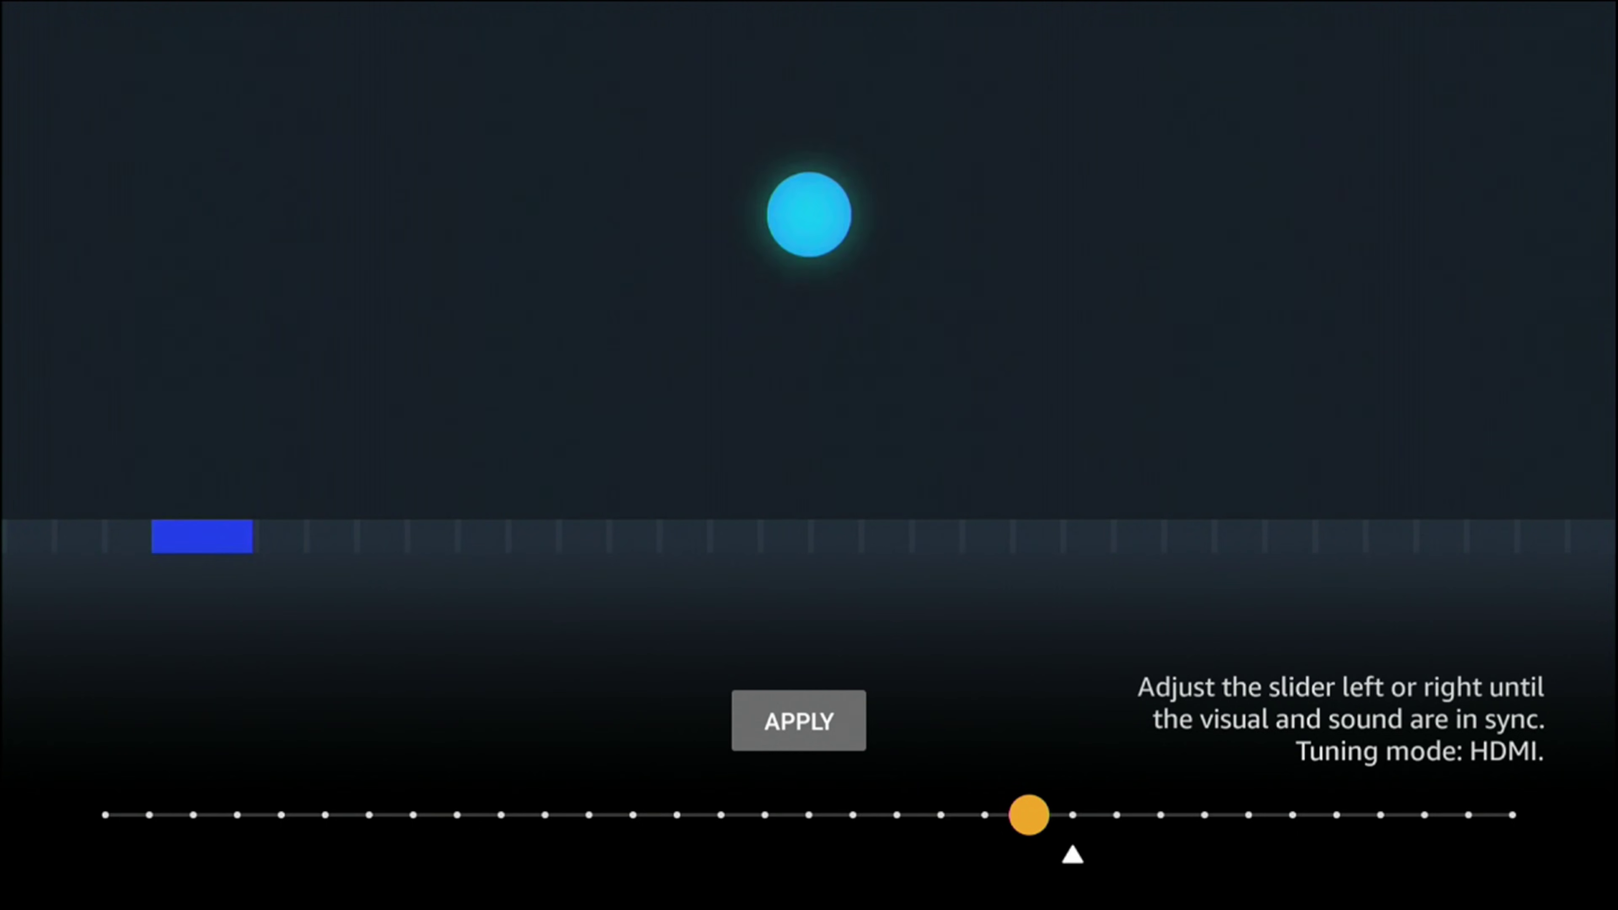
- Shift the AV sync slider to two notches past the marker on its higher side
{"action": "key", "text": "Right"}
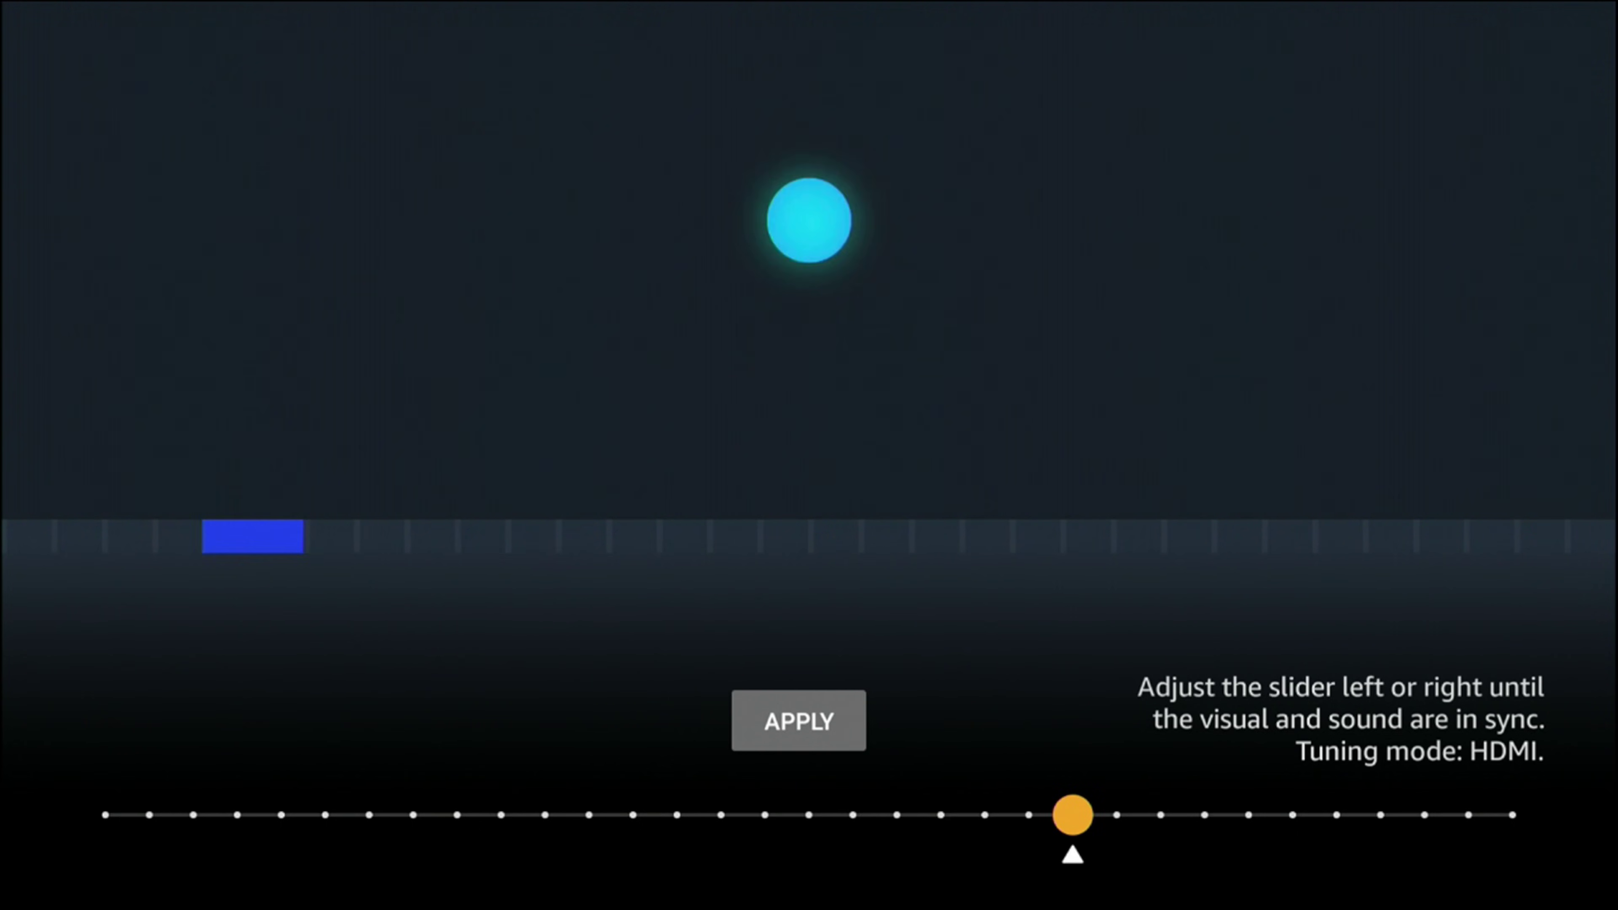
{"action": "key", "text": "Right"}
{"action": "key", "text": "Right"}
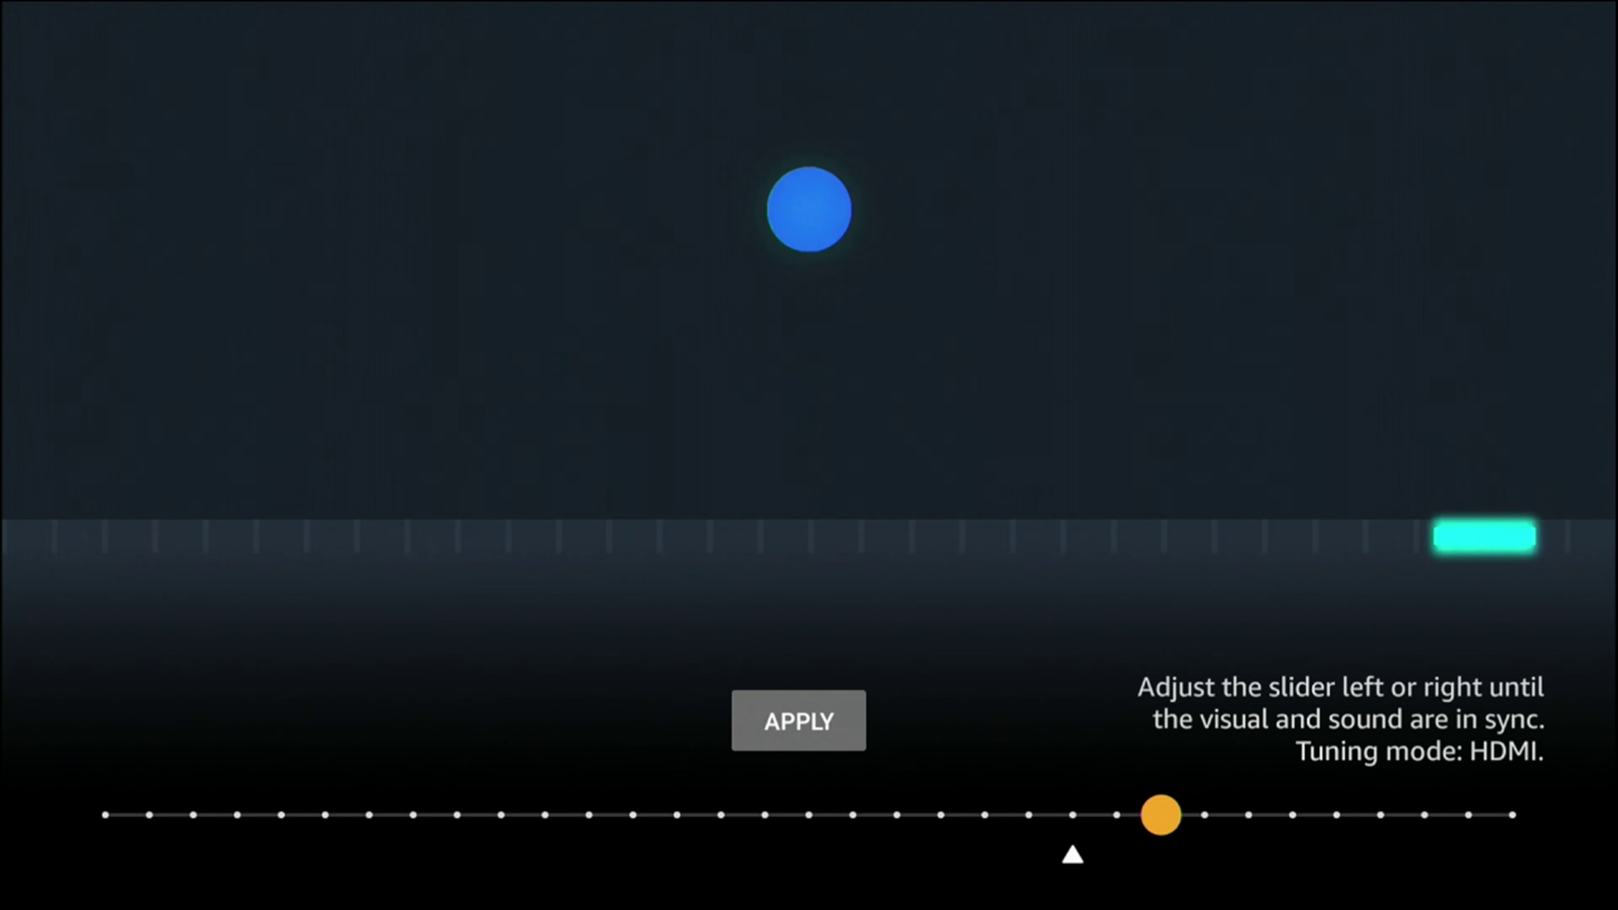
- Lower the AV sync slider all the way to the first notch of its range
{"action": "key", "text": "Left"}
{"action": "key", "text": "Left"}
{"action": "key", "text": "Left"}
{"action": "key", "text": "Left"}
{"action": "key", "text": "Left"}
{"action": "key", "text": "Left"}
{"action": "key", "text": "Left"}
{"action": "key", "text": "Left"}
{"action": "key", "text": "Left"}
{"action": "key", "text": "Left"}
{"action": "key", "text": "Left"}
{"action": "key", "text": "Left"}
{"action": "key", "text": "Left"}
{"action": "key", "text": "Left"}
{"action": "key", "text": "Left"}
{"action": "key", "text": "Left"}
{"action": "key", "text": "Left"}
{"action": "key", "text": "Left"}
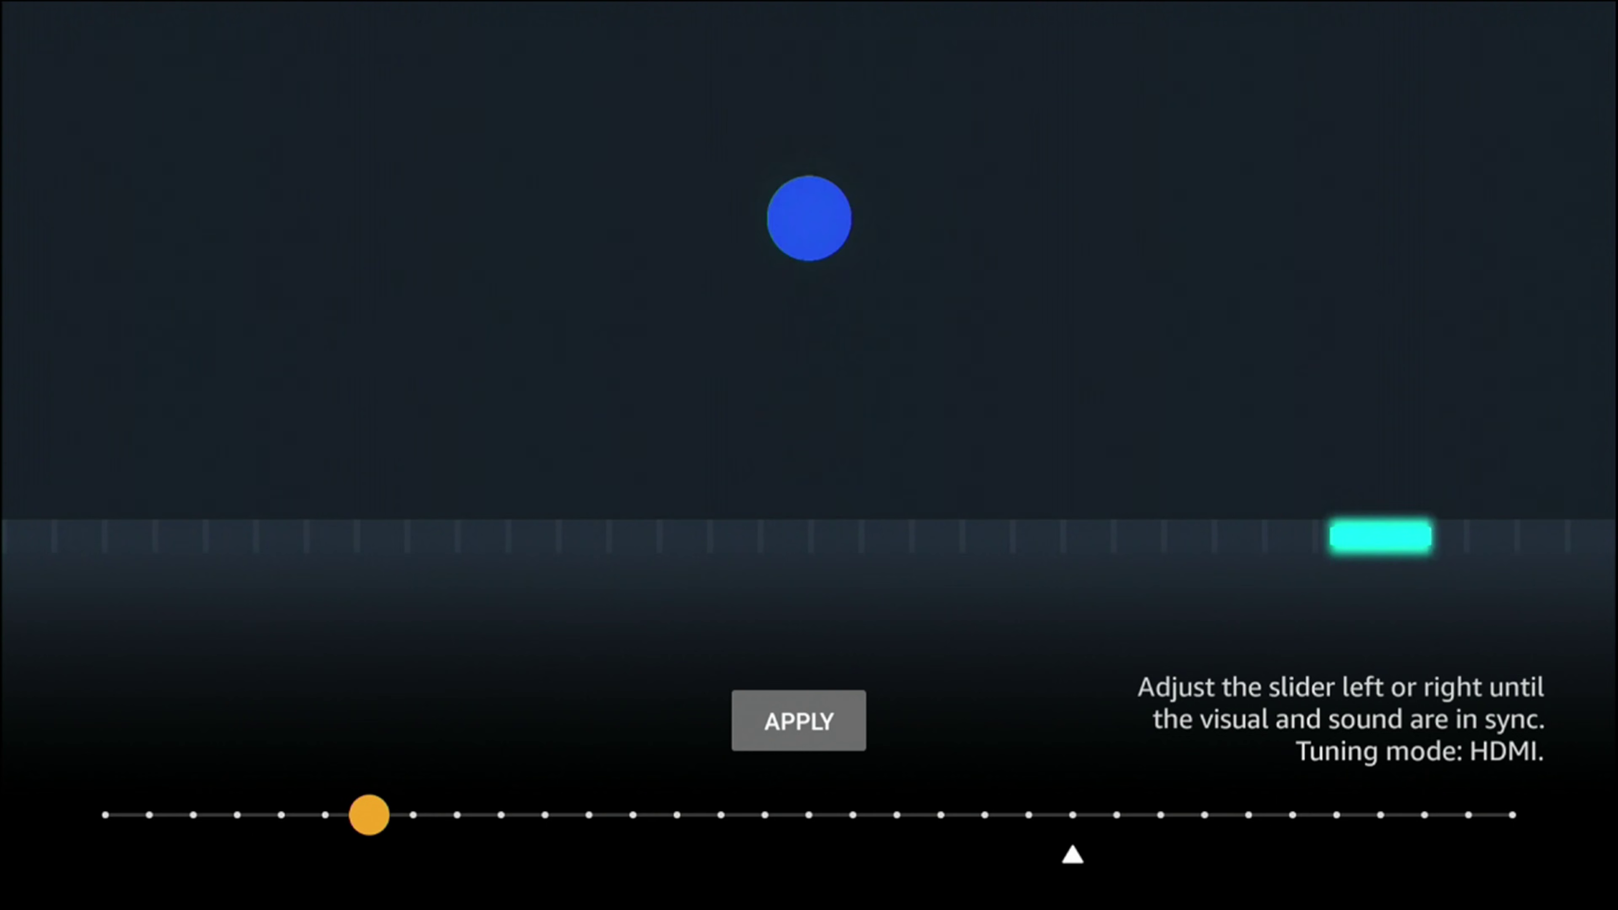
{"action": "key", "text": "Left"}
{"action": "key", "text": "Left"}
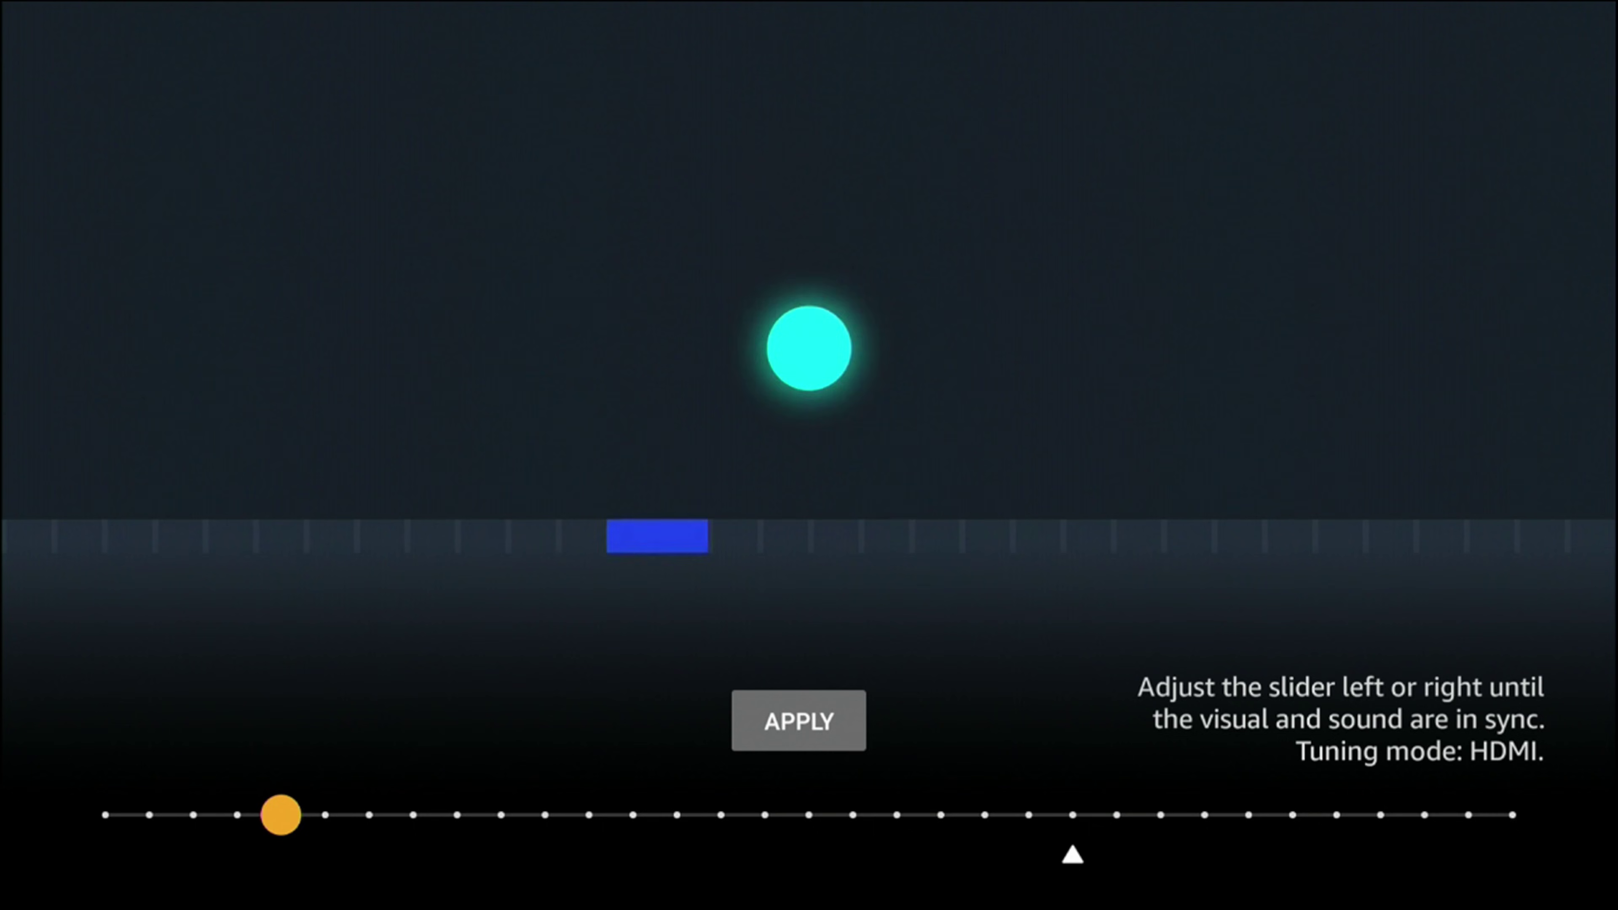
{"action": "key", "text": "Left"}
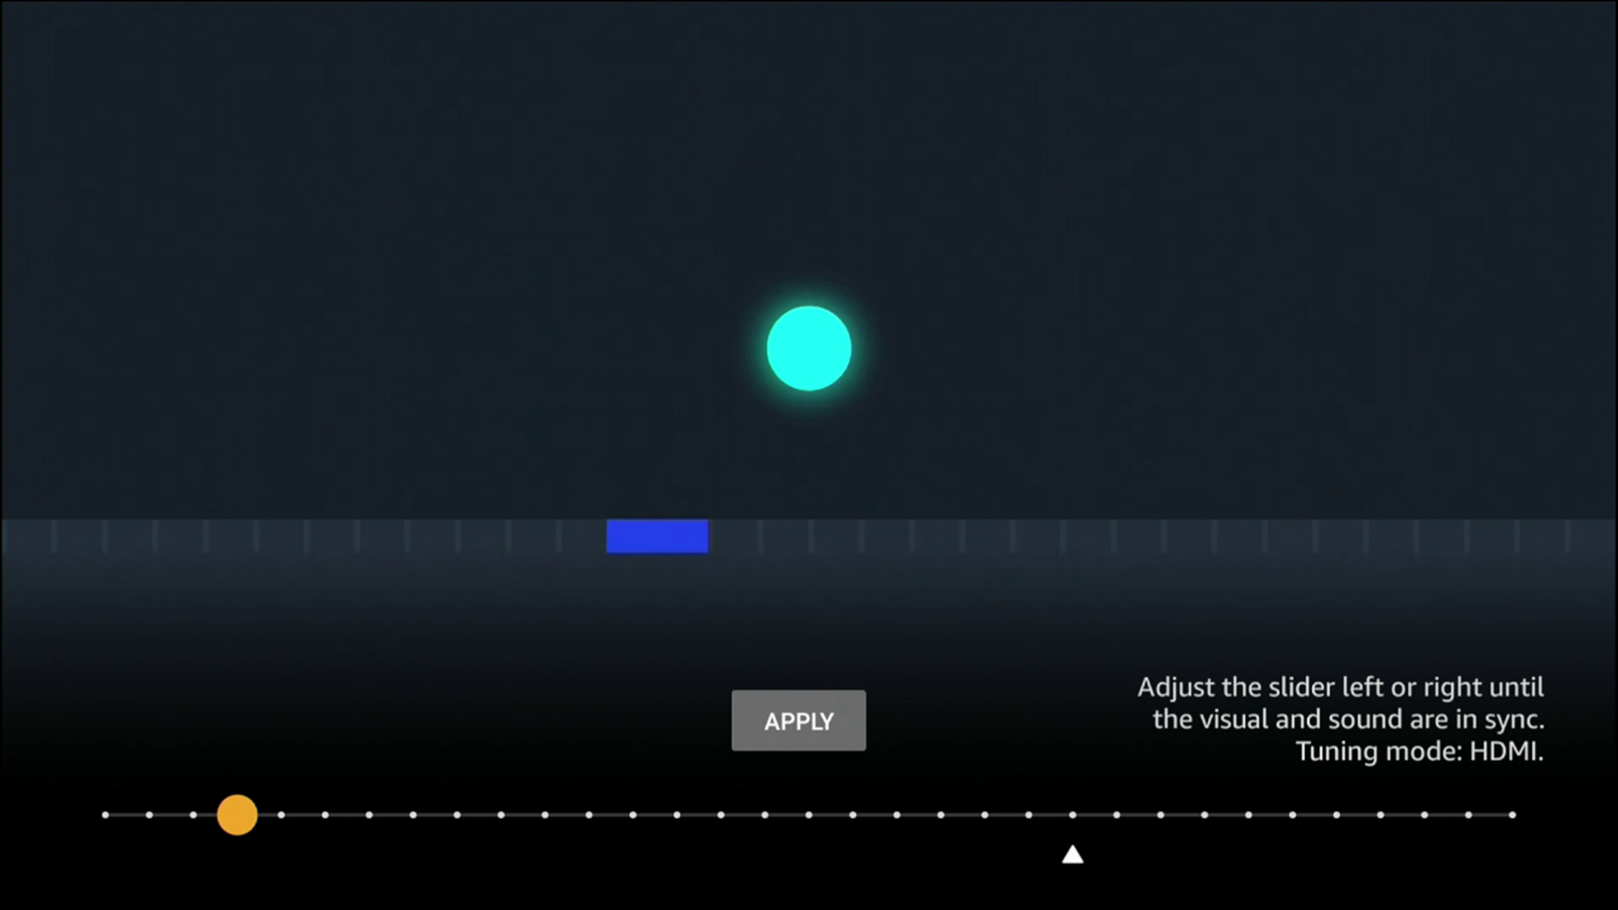
{"action": "key", "text": "Left"}
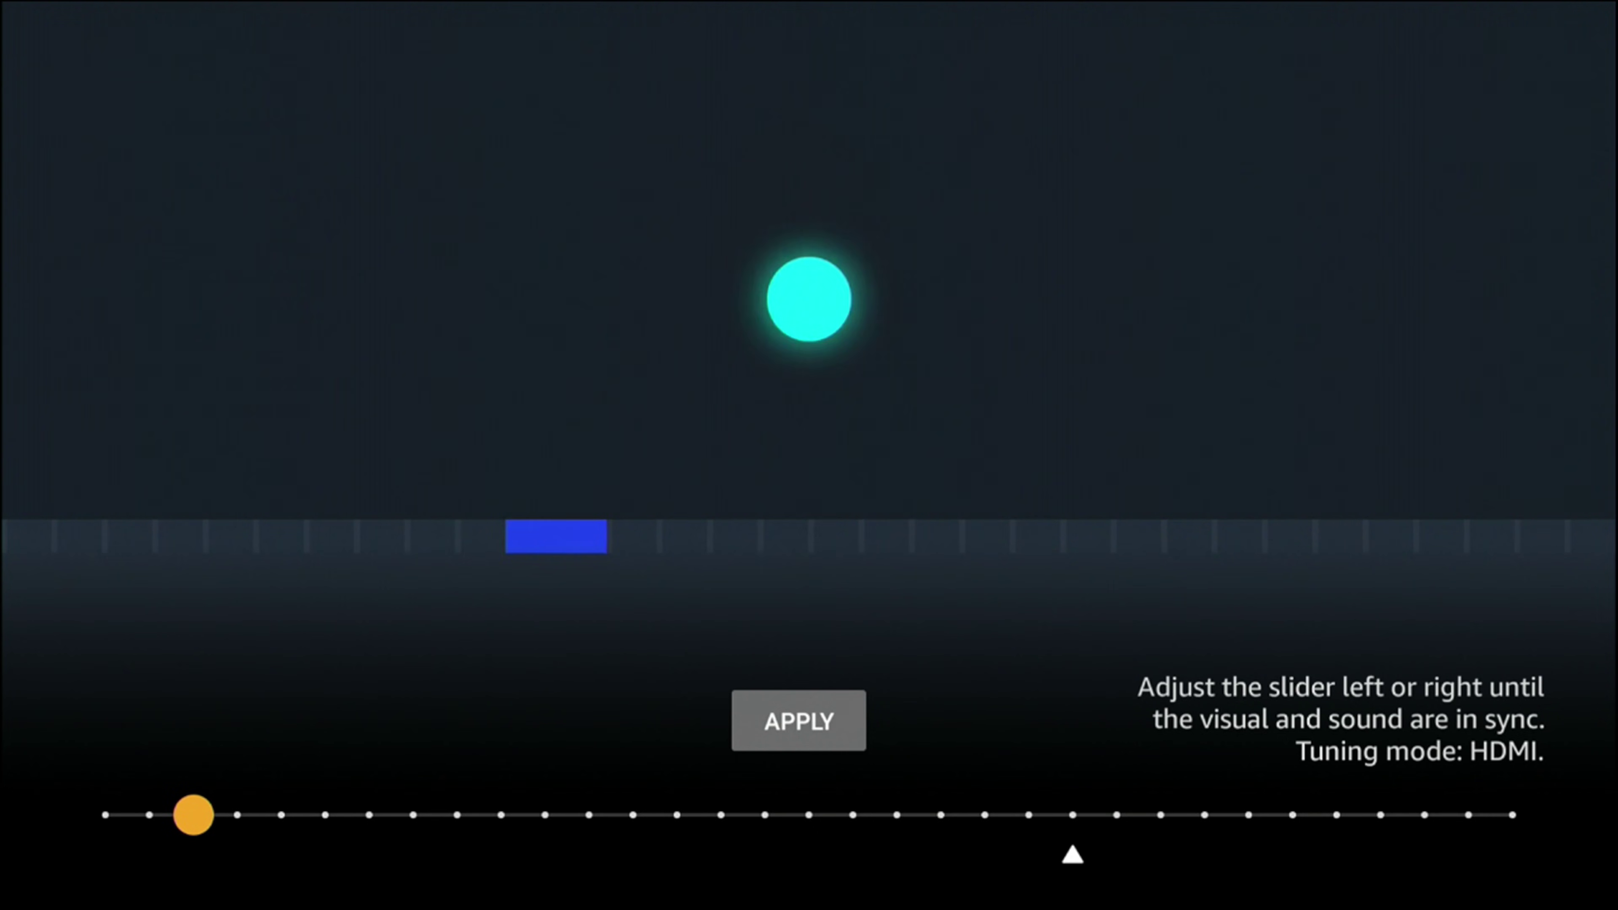
{"action": "key", "text": "Left"}
{"action": "key", "text": "Left"}
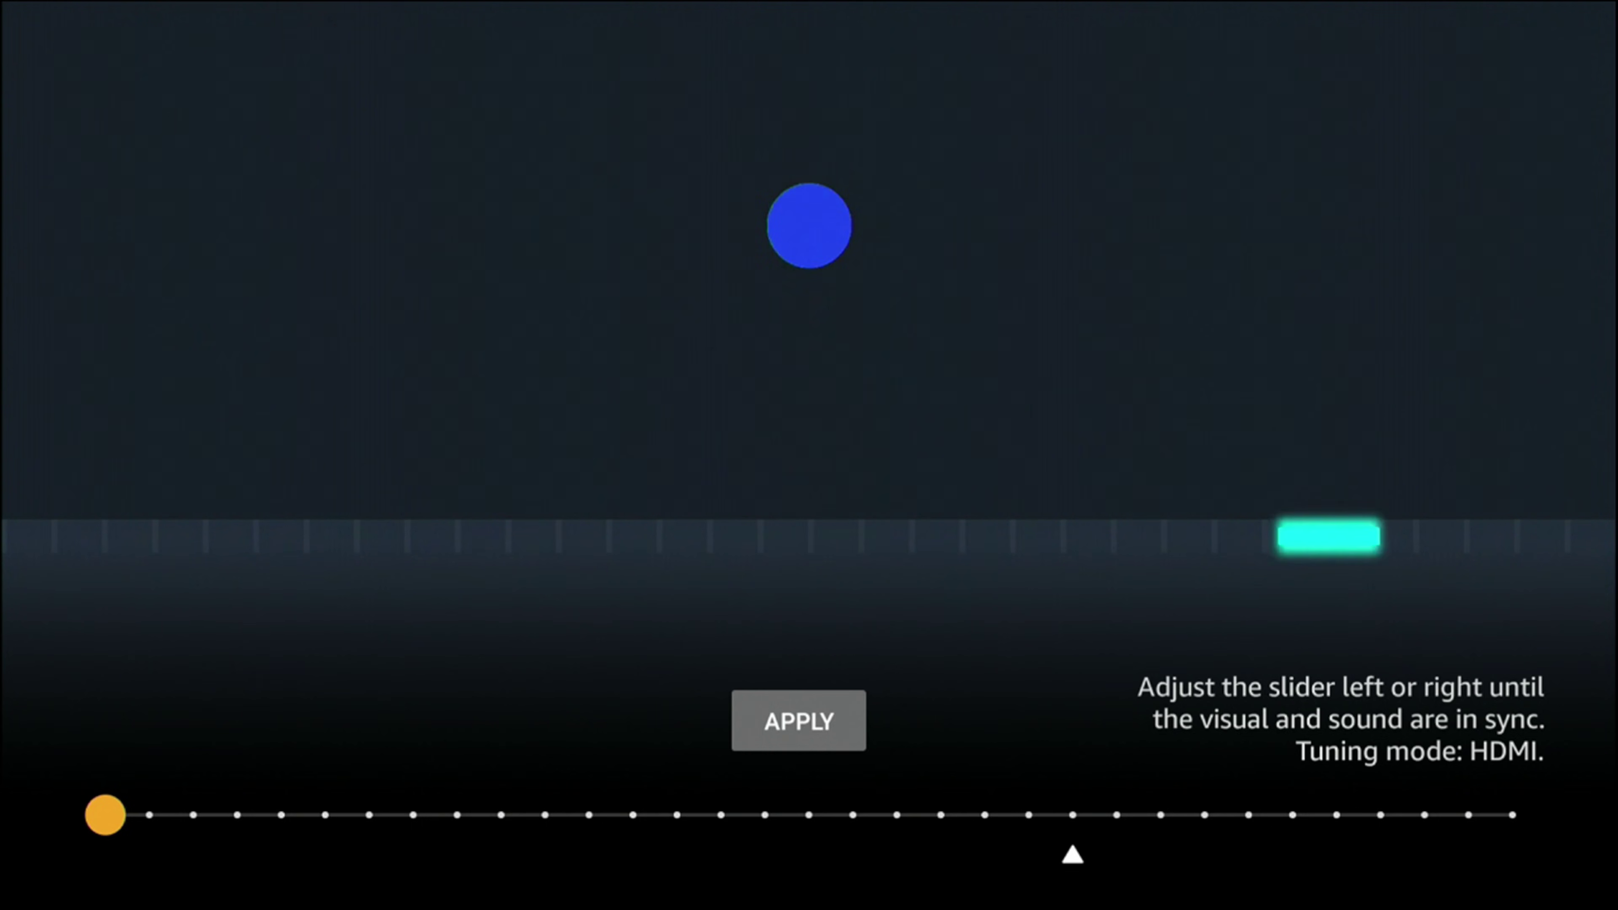
- Raise the AV sync slider from the lowest notch until it lines up with the marker
{"action": "key", "text": "Right"}
{"action": "key", "text": "Right"}
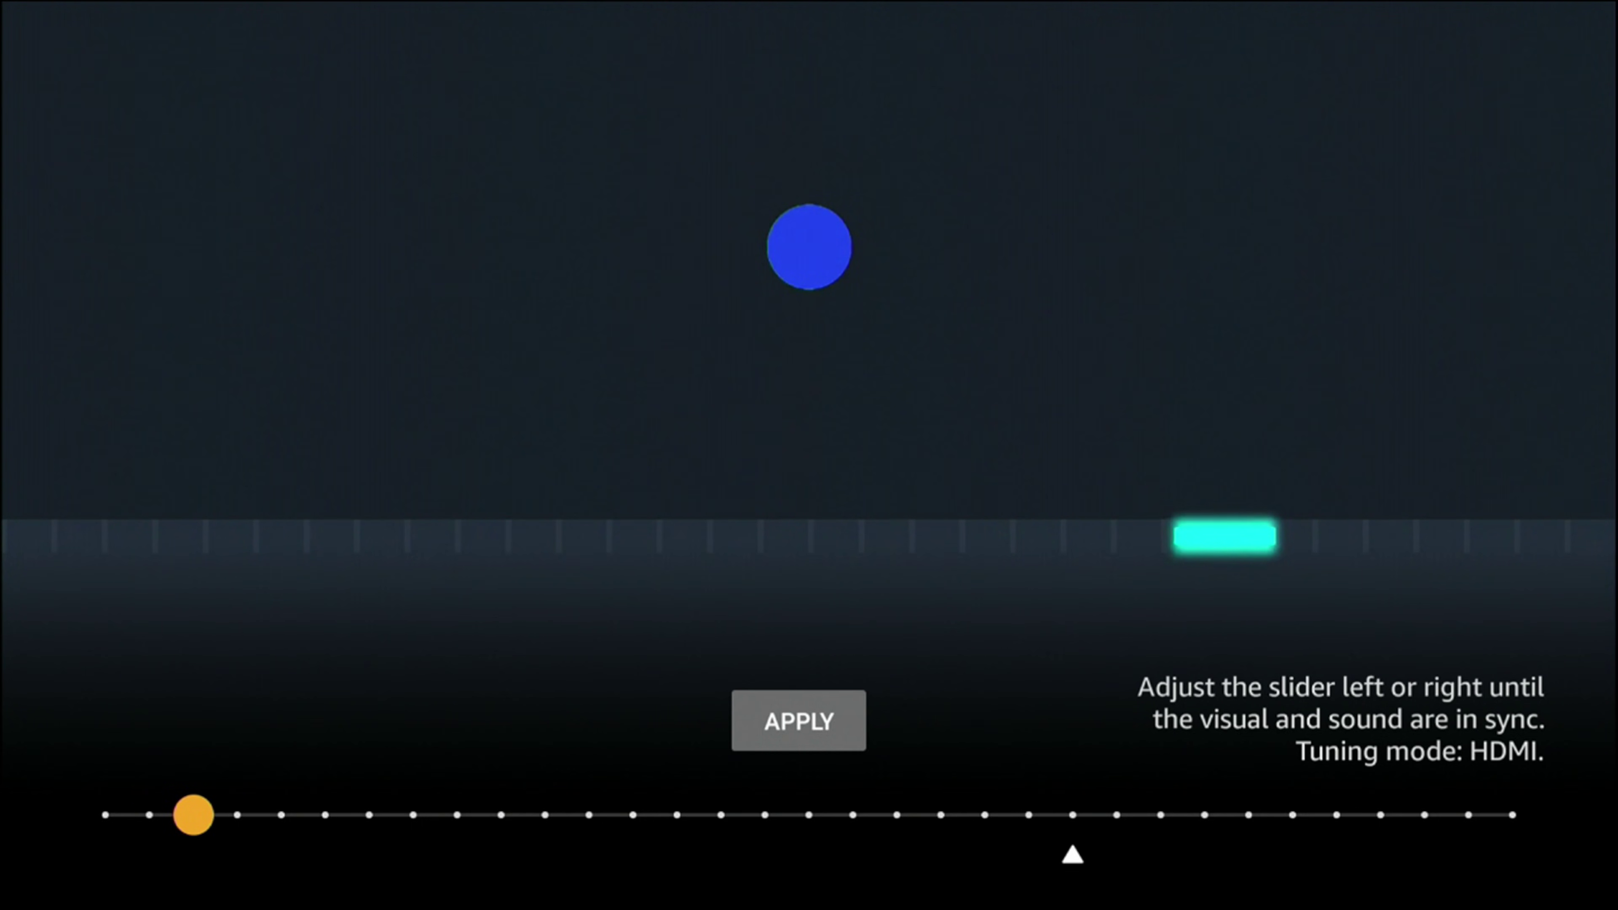
{"action": "key", "text": "Right"}
{"action": "key", "text": "Right"}
{"action": "key", "text": "Right"}
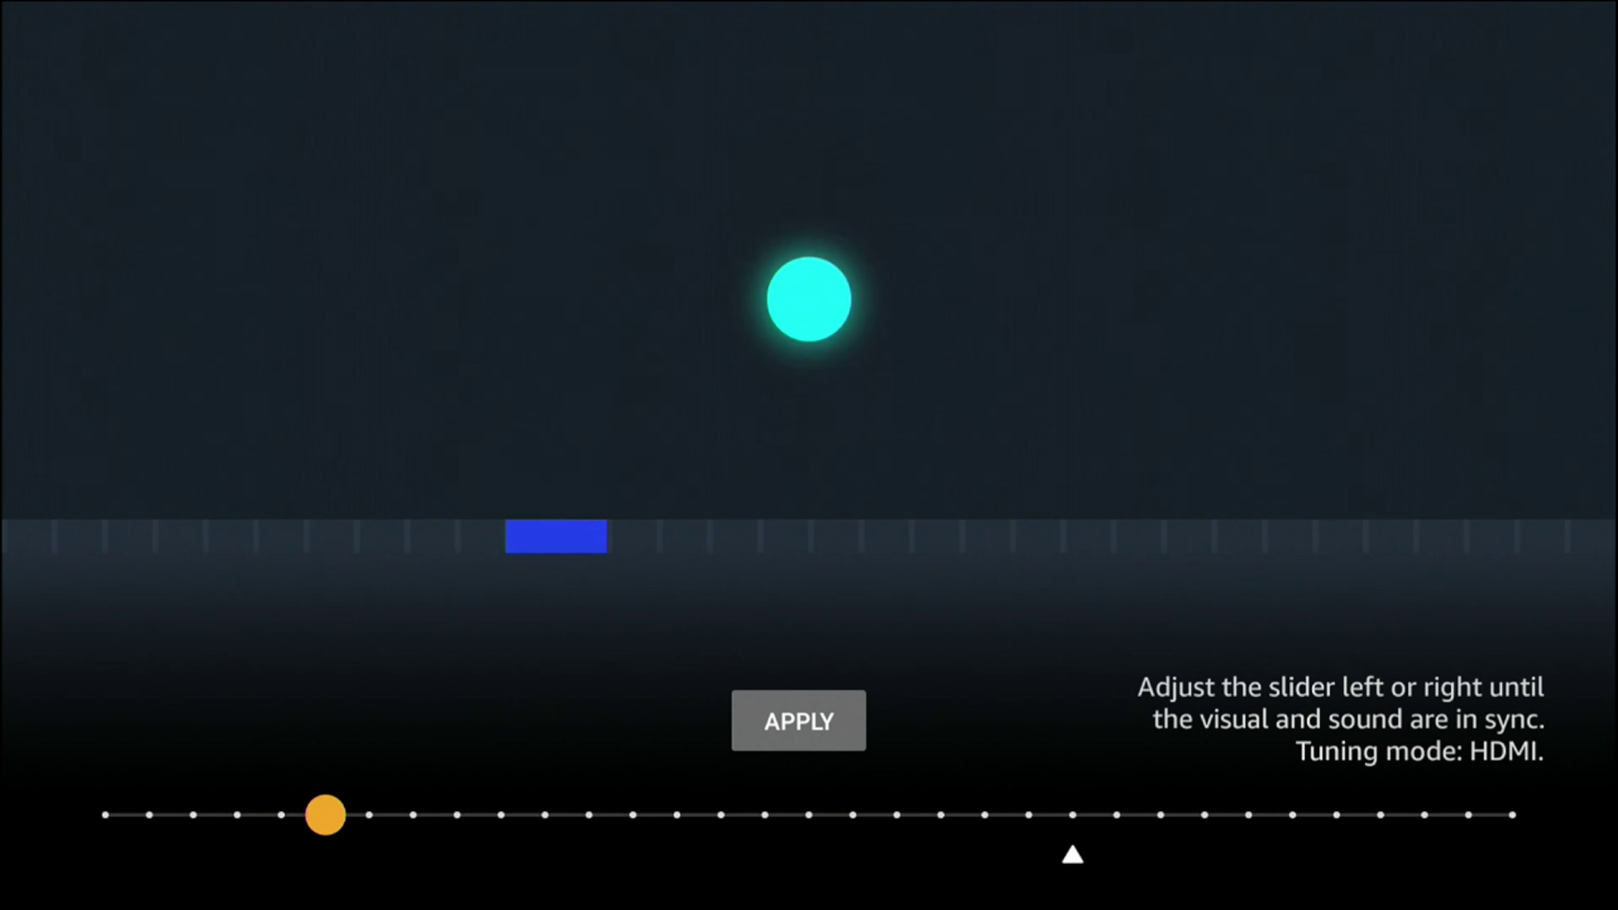
{"action": "key", "text": "Right"}
{"action": "key", "text": "Right"}
{"action": "key", "text": "Right"}
{"action": "key", "text": "Right"}
{"action": "key", "text": "Right"}
{"action": "key", "text": "Right"}
{"action": "key", "text": "Right"}
{"action": "key", "text": "Right"}
{"action": "key", "text": "Right"}
{"action": "key", "text": "Right"}
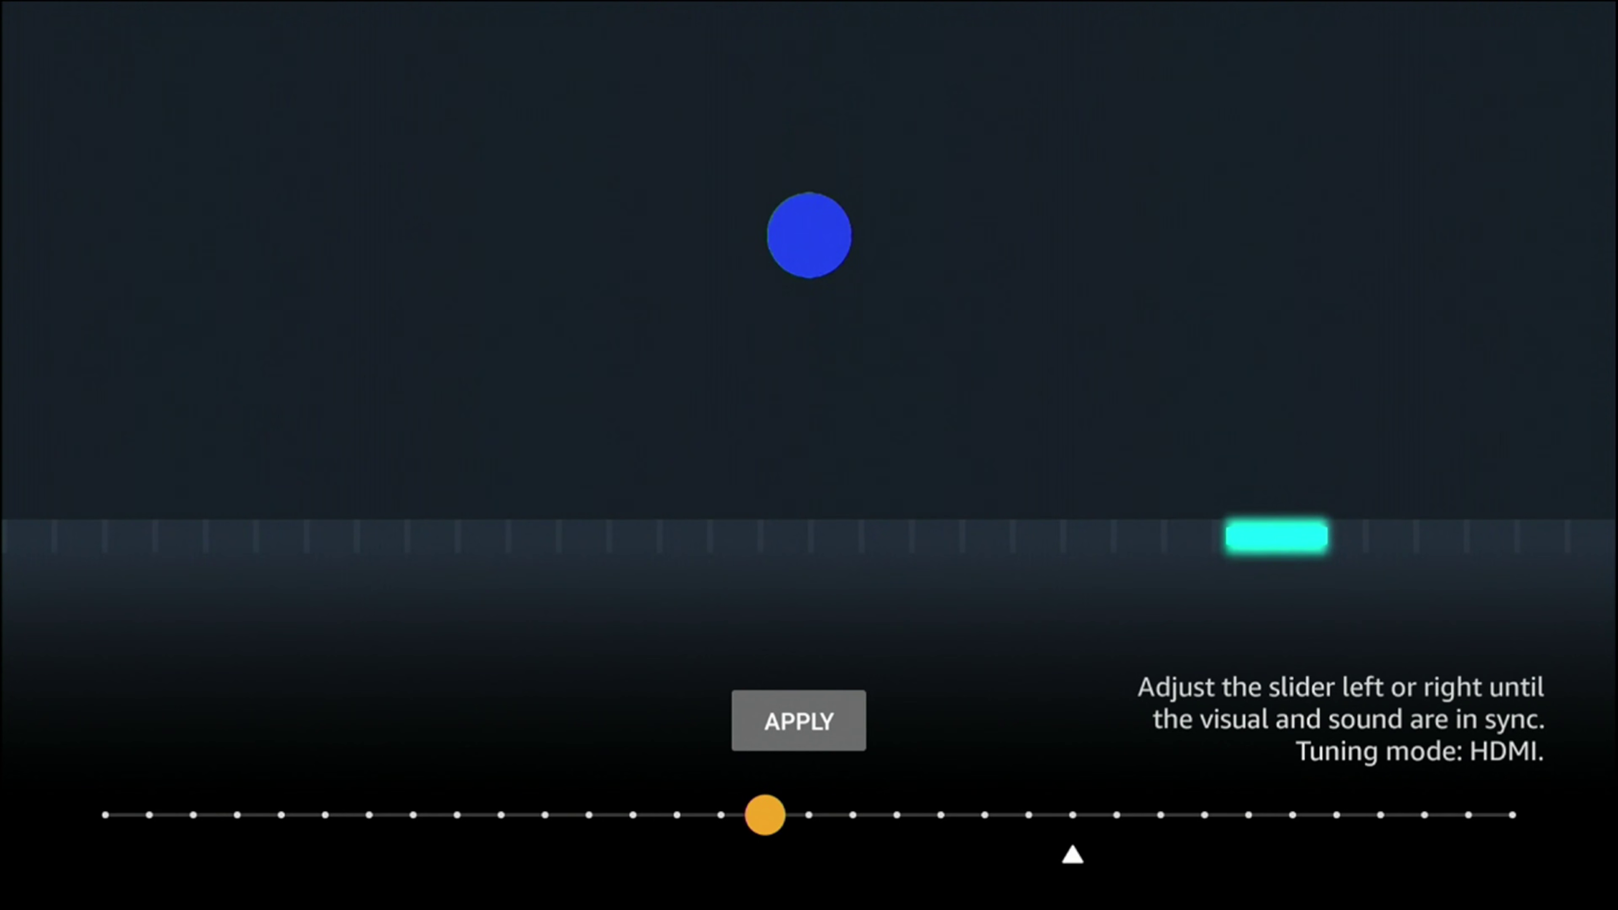
{"action": "key", "text": "Right"}
{"action": "key", "text": "Right"}
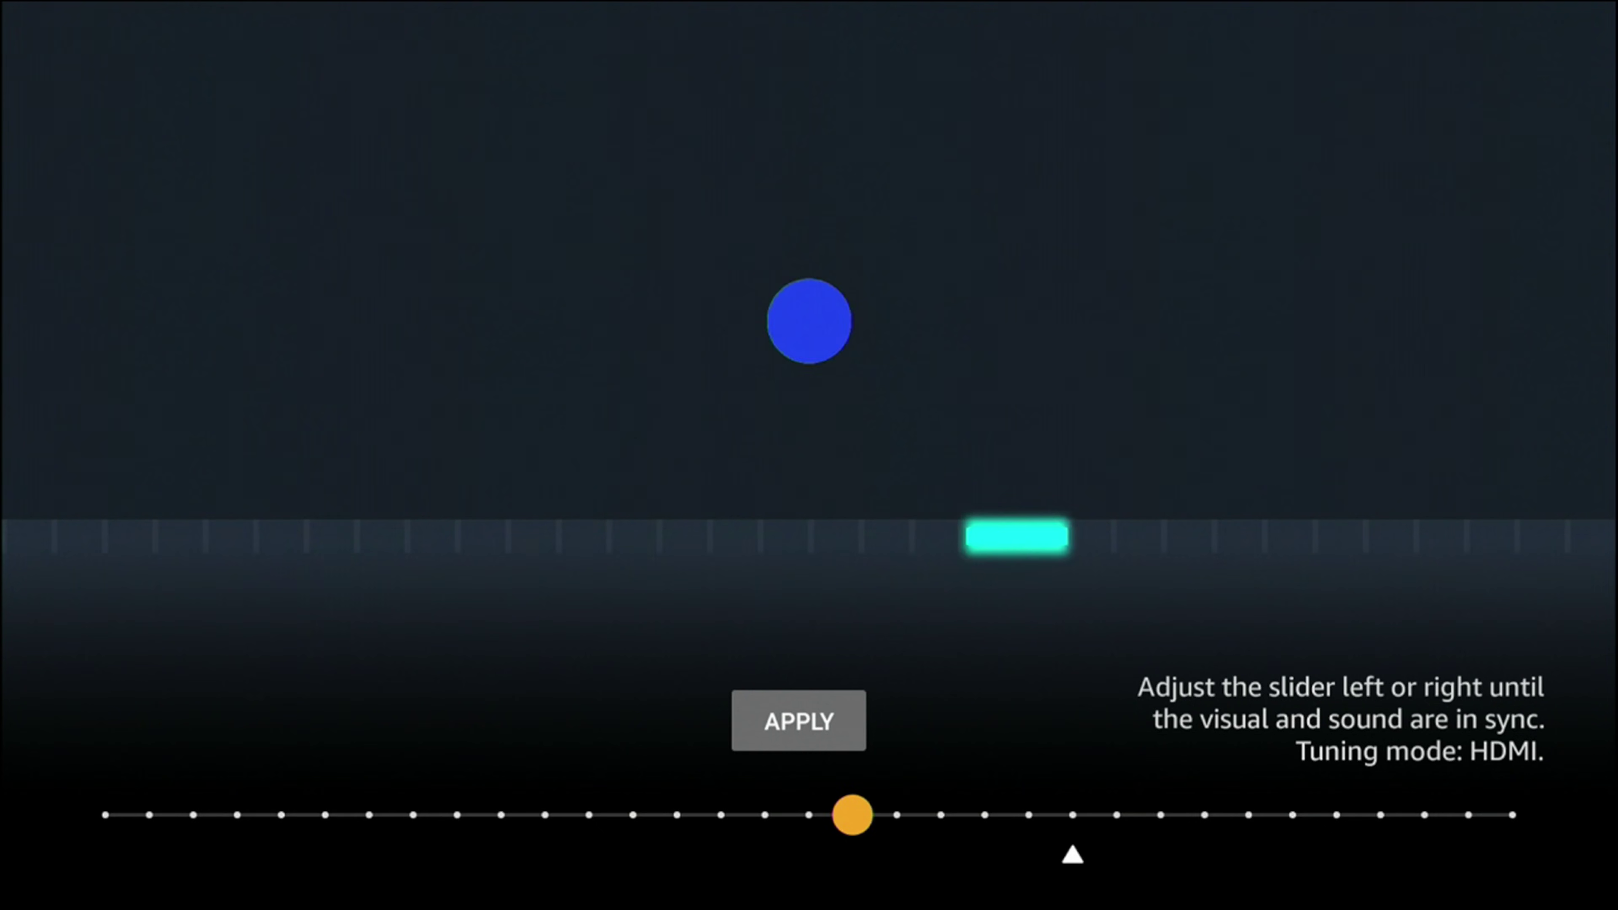
{"action": "key", "text": "Right"}
{"action": "key", "text": "Right"}
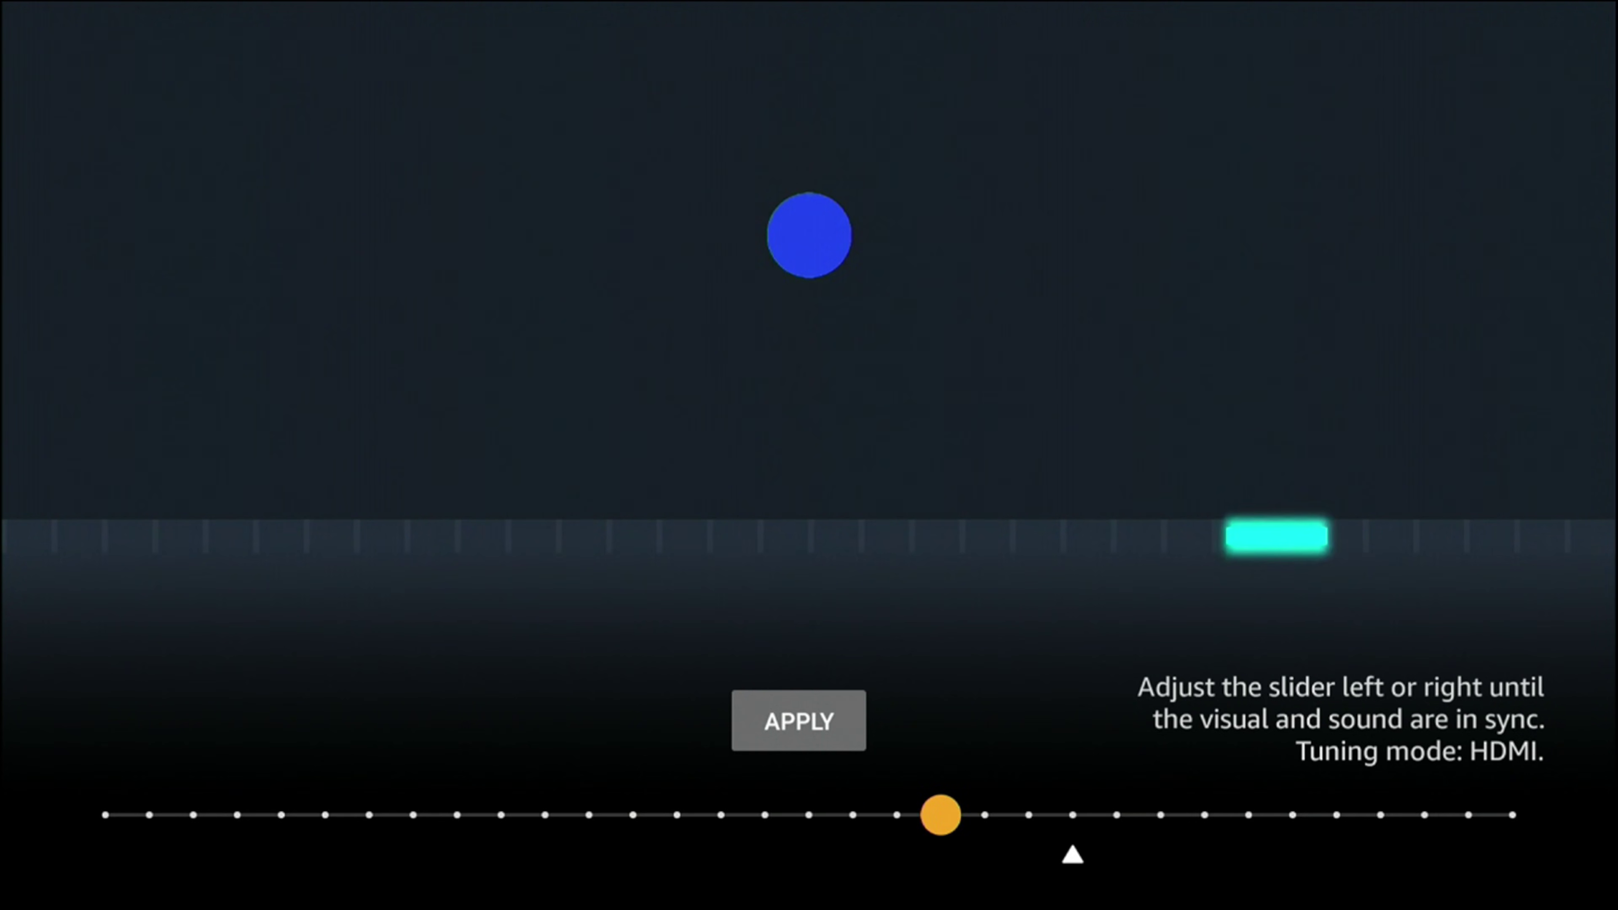
{"action": "key", "text": "Right"}
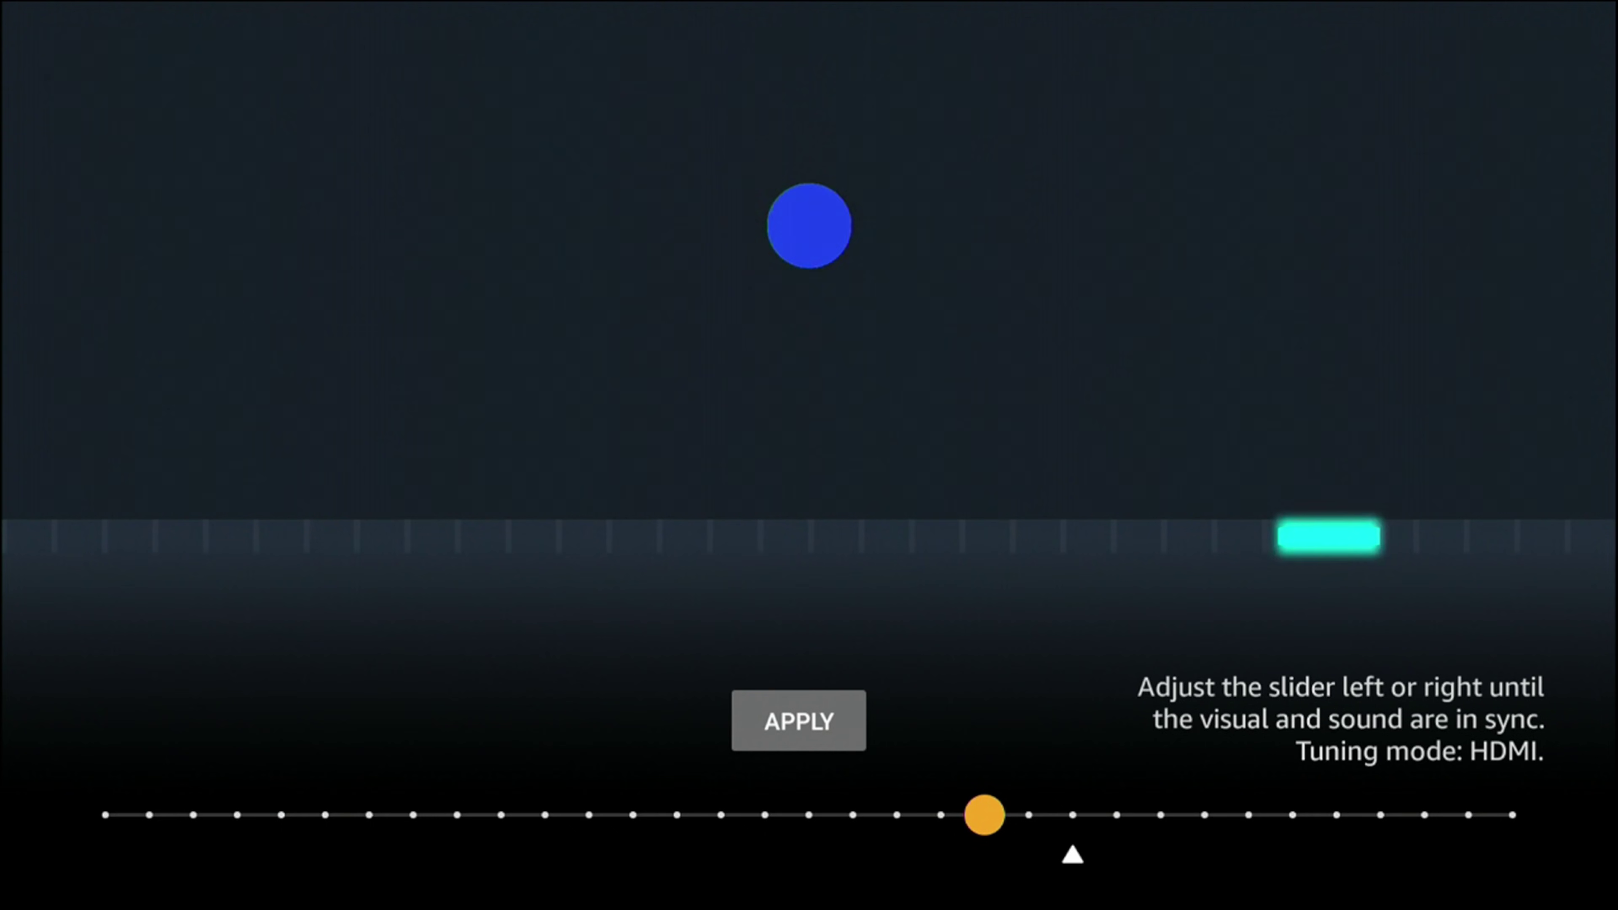
{"action": "key", "text": "Right"}
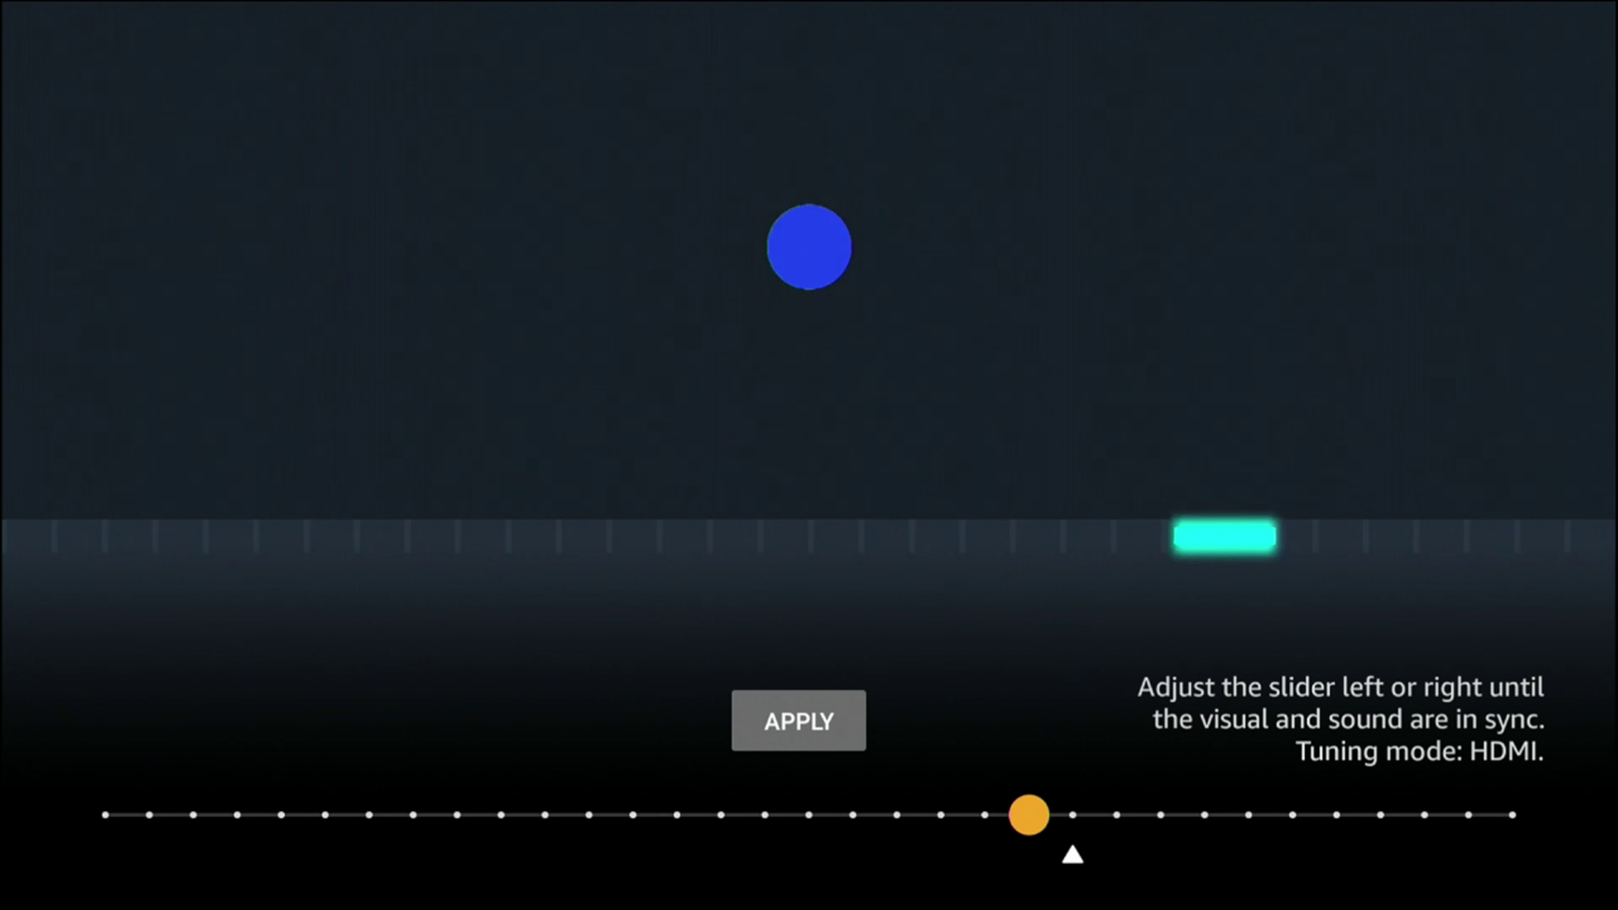
{"action": "key", "text": "Right"}
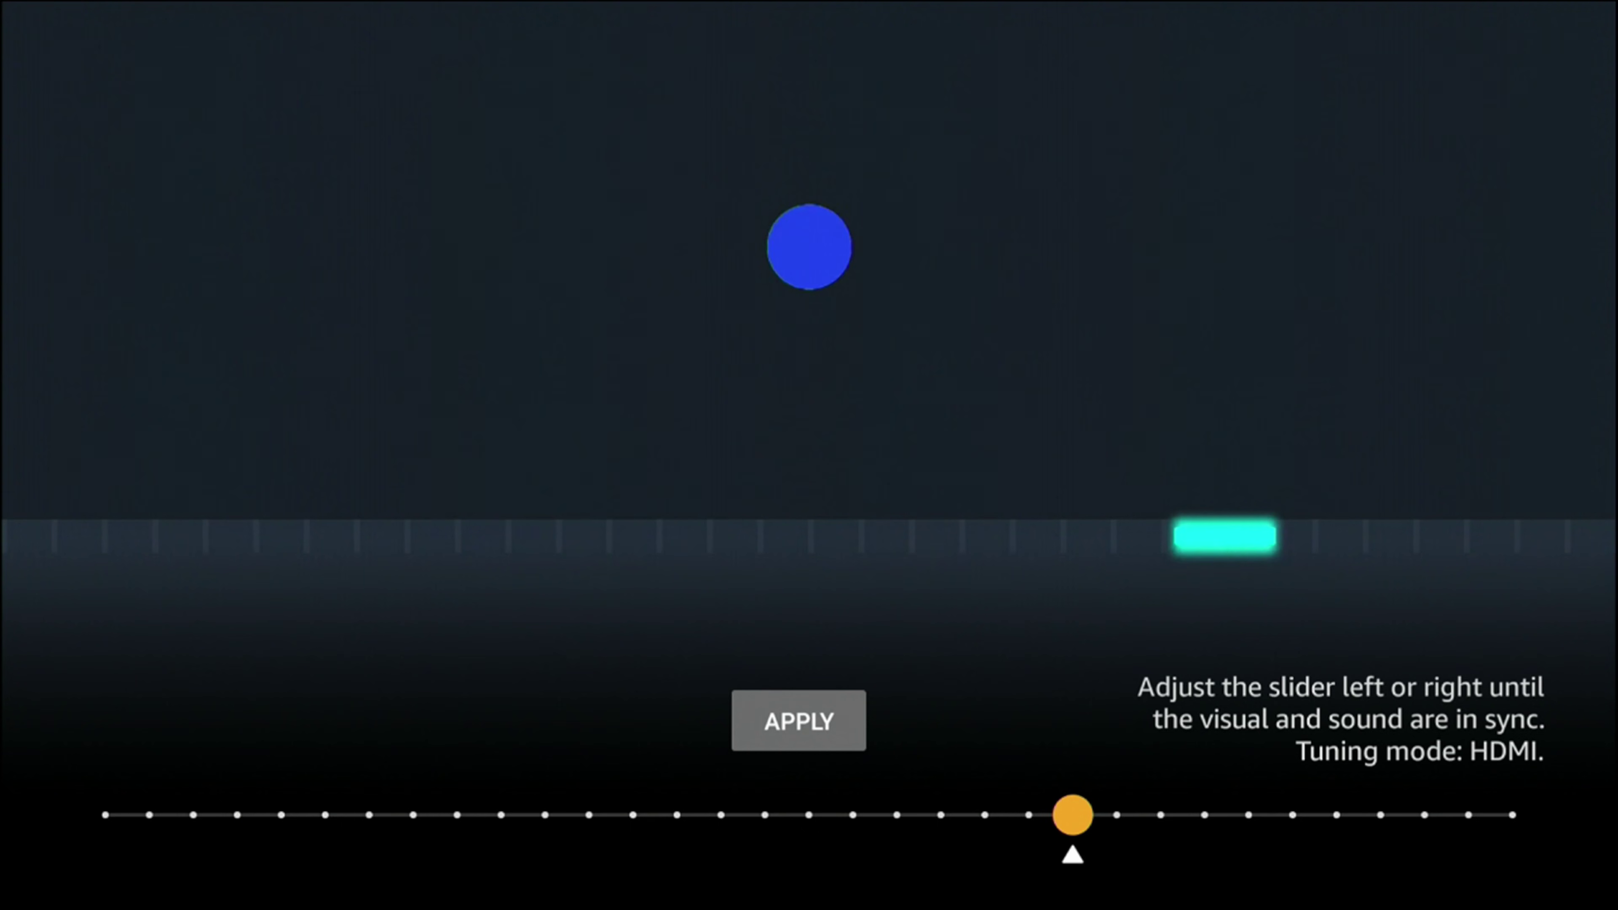
- Try the notches around the marker on the AV sync slider, then leave for the home screen without applying
{"action": "key", "text": "Left"}
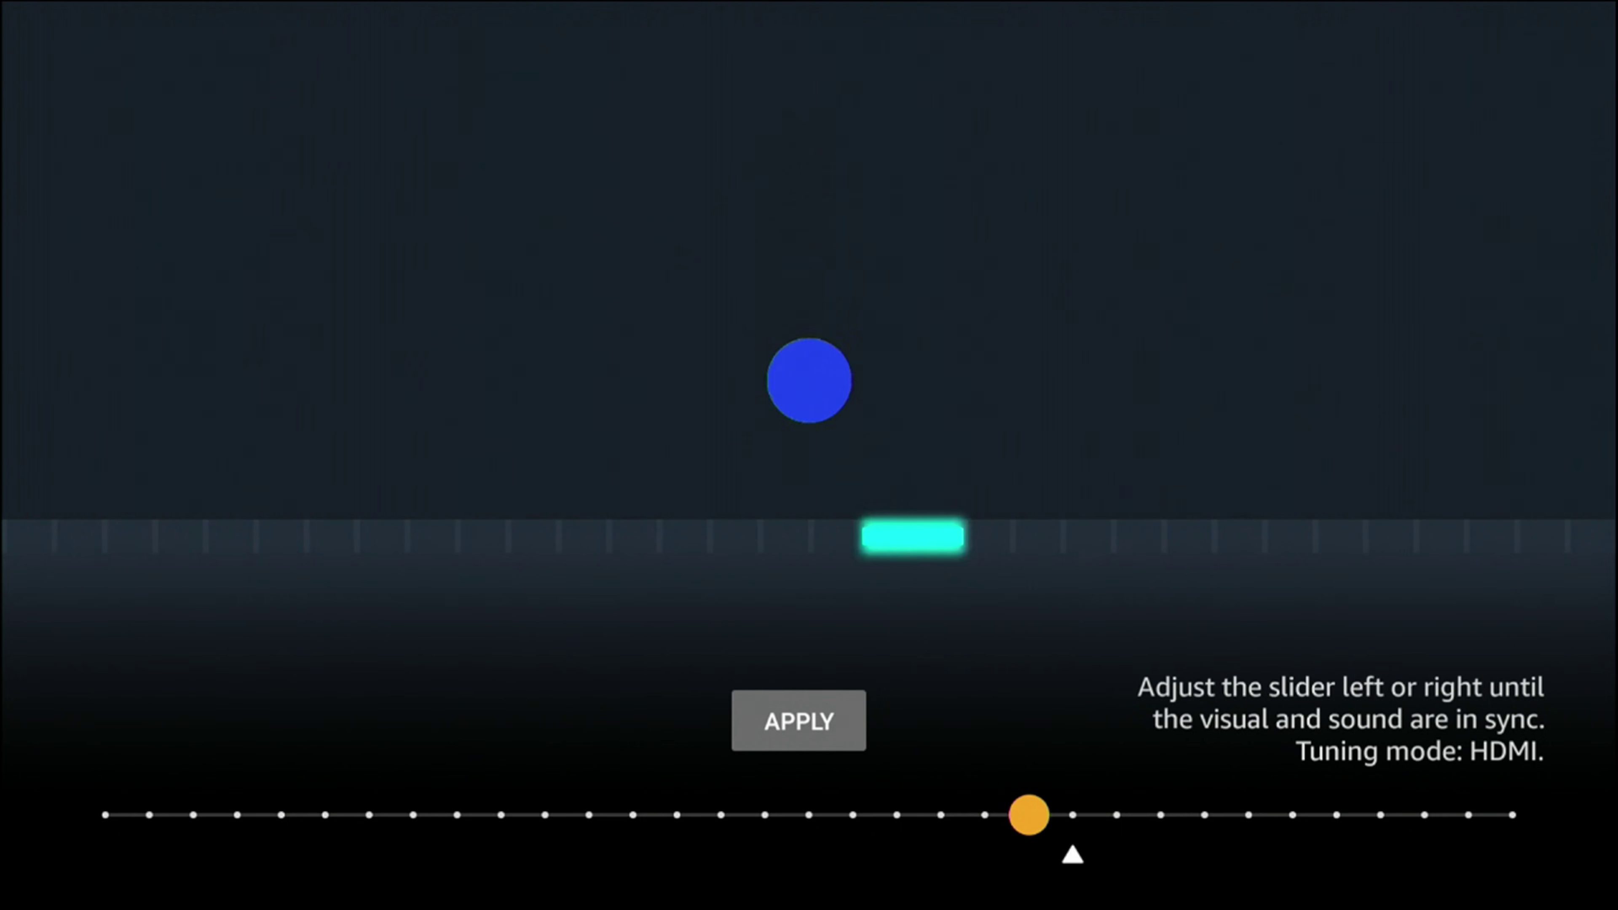
{"action": "key", "text": "Right"}
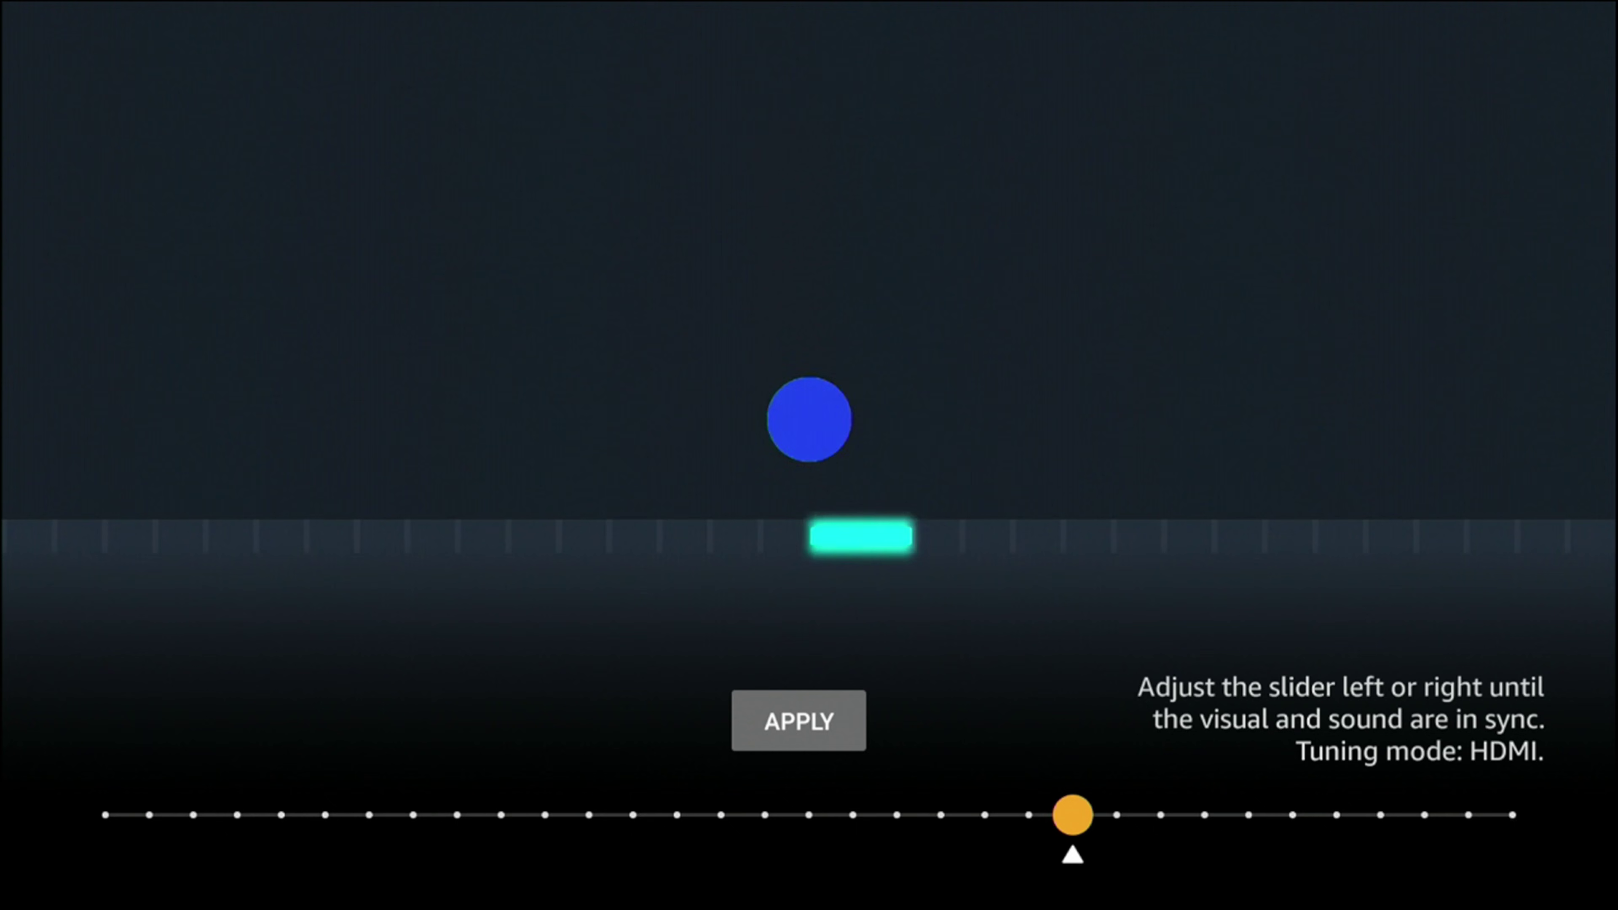
{"action": "key", "text": "Right"}
{"action": "key", "text": "Right"}
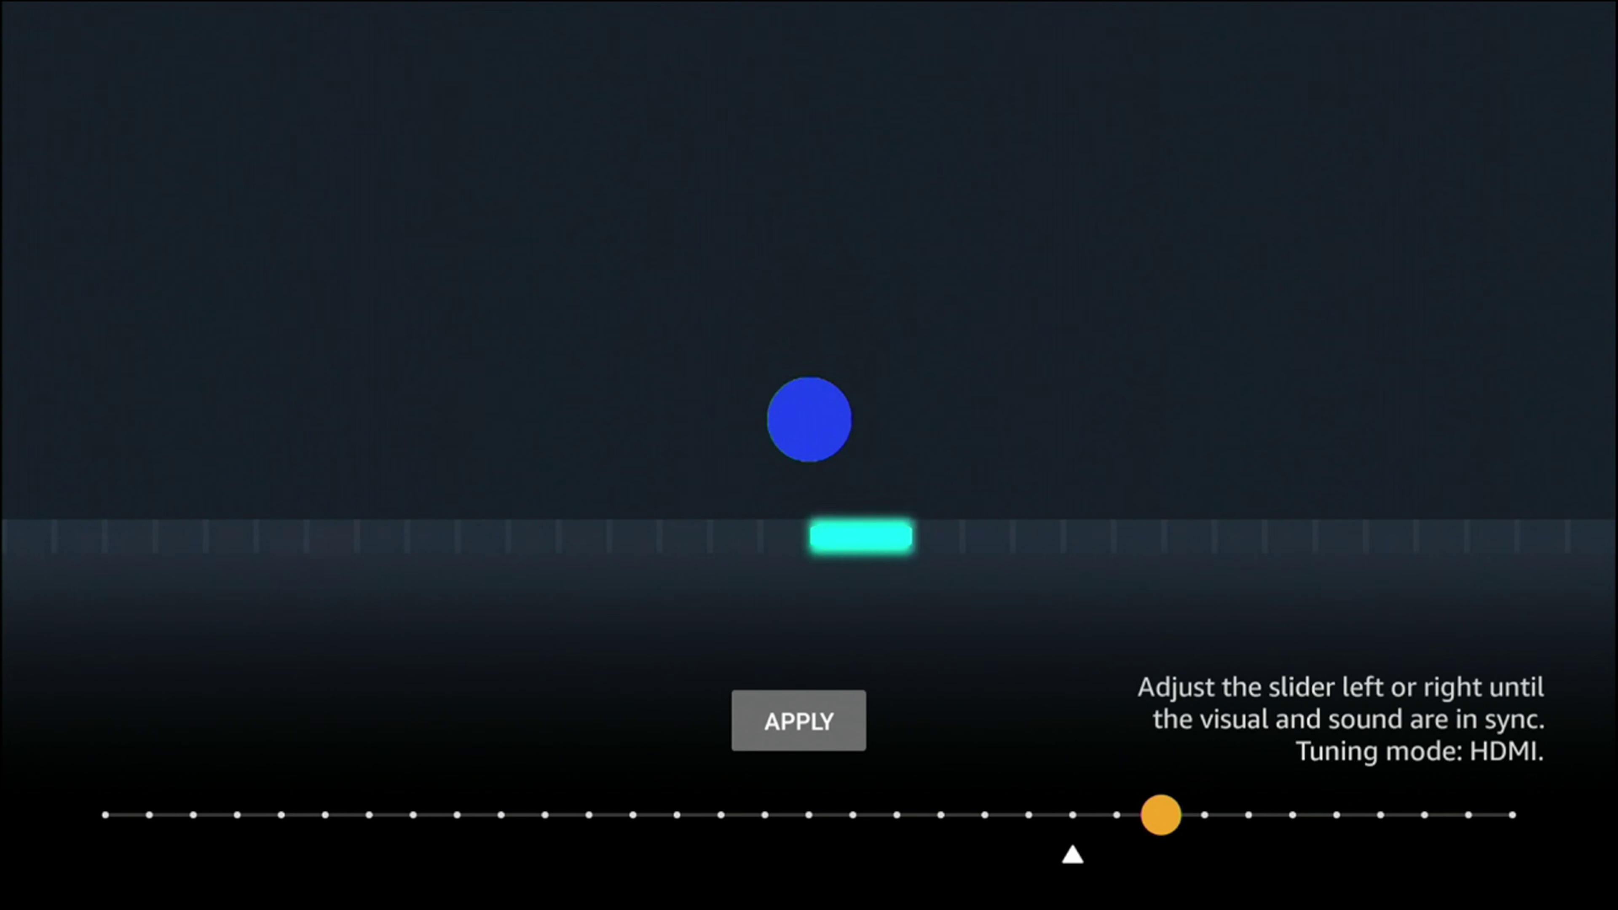
{"action": "key", "text": "Home"}
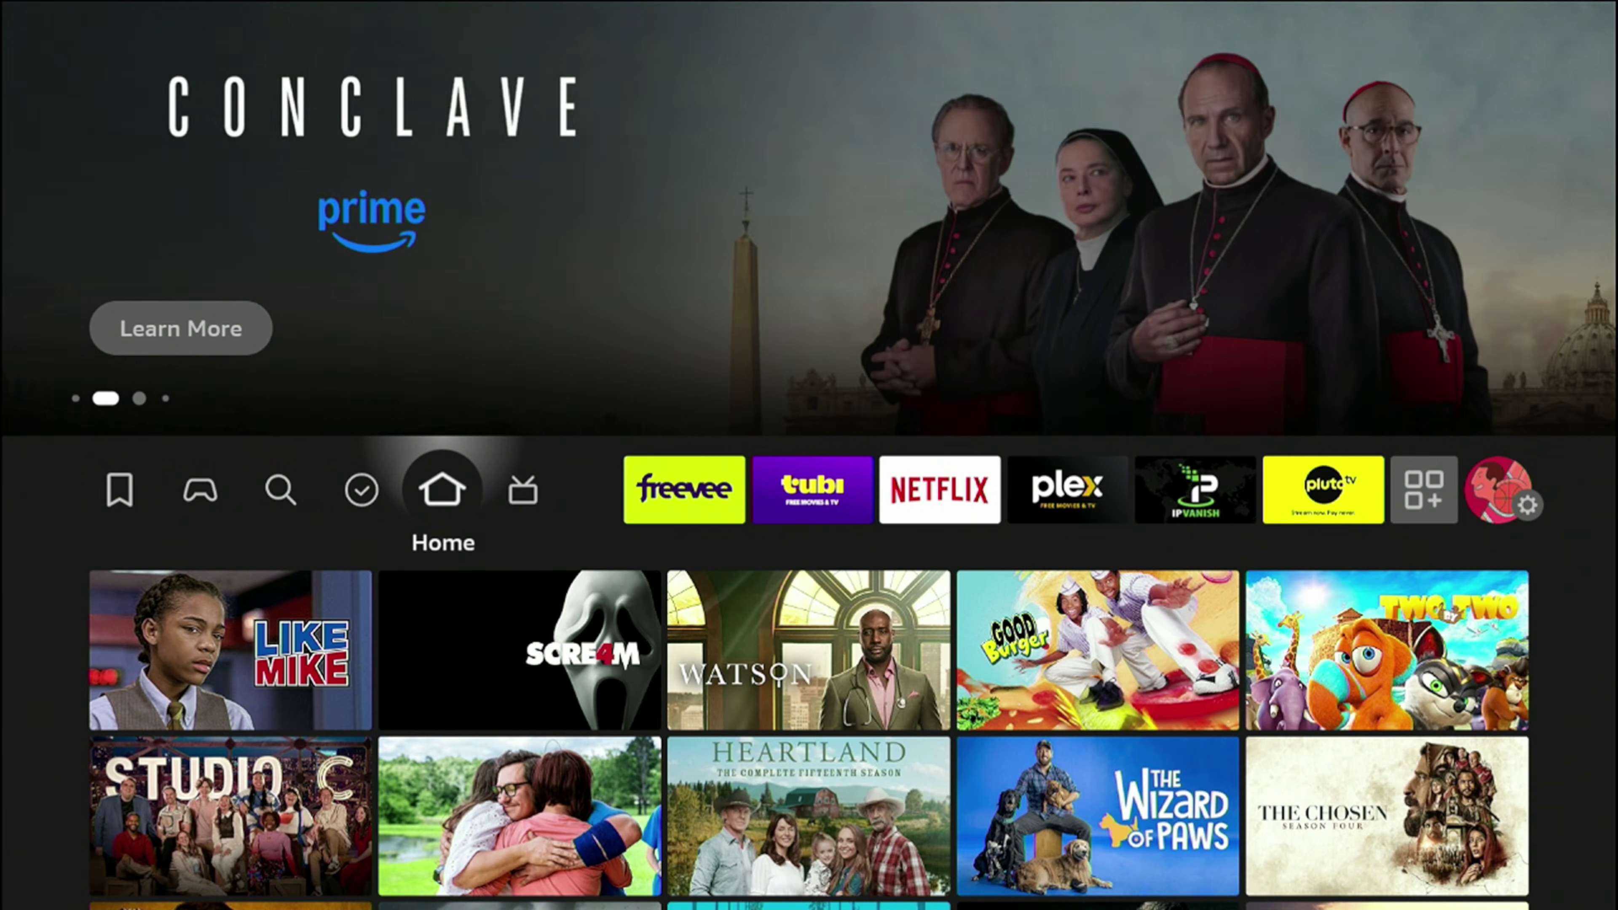
{"action": "key", "text": "Down"}
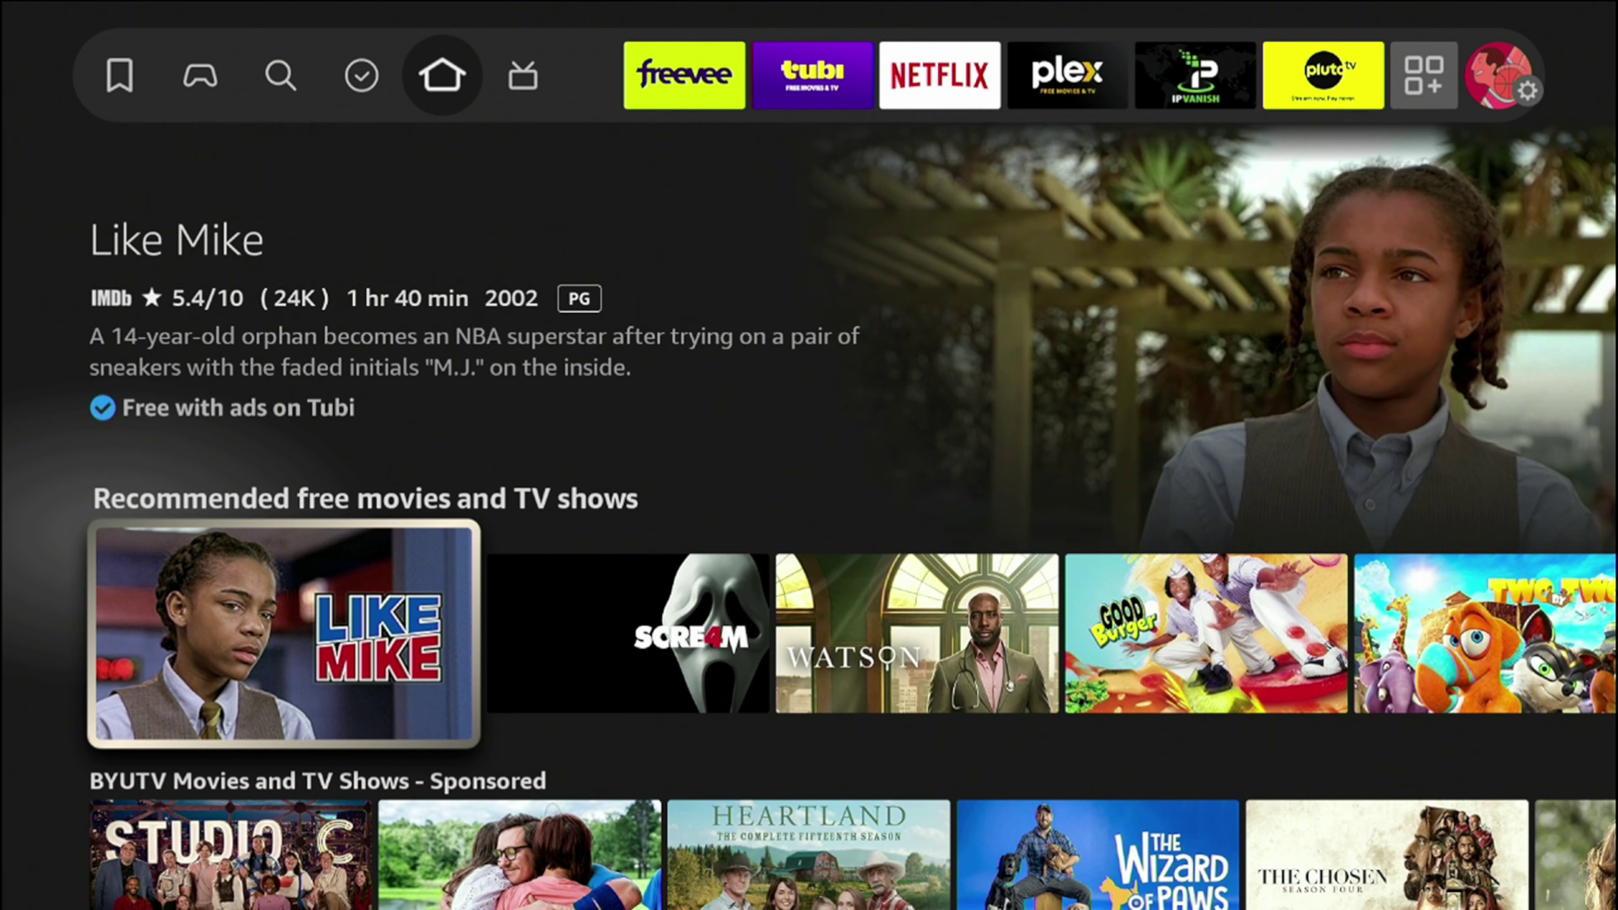
{"action": "key", "text": "Up"}
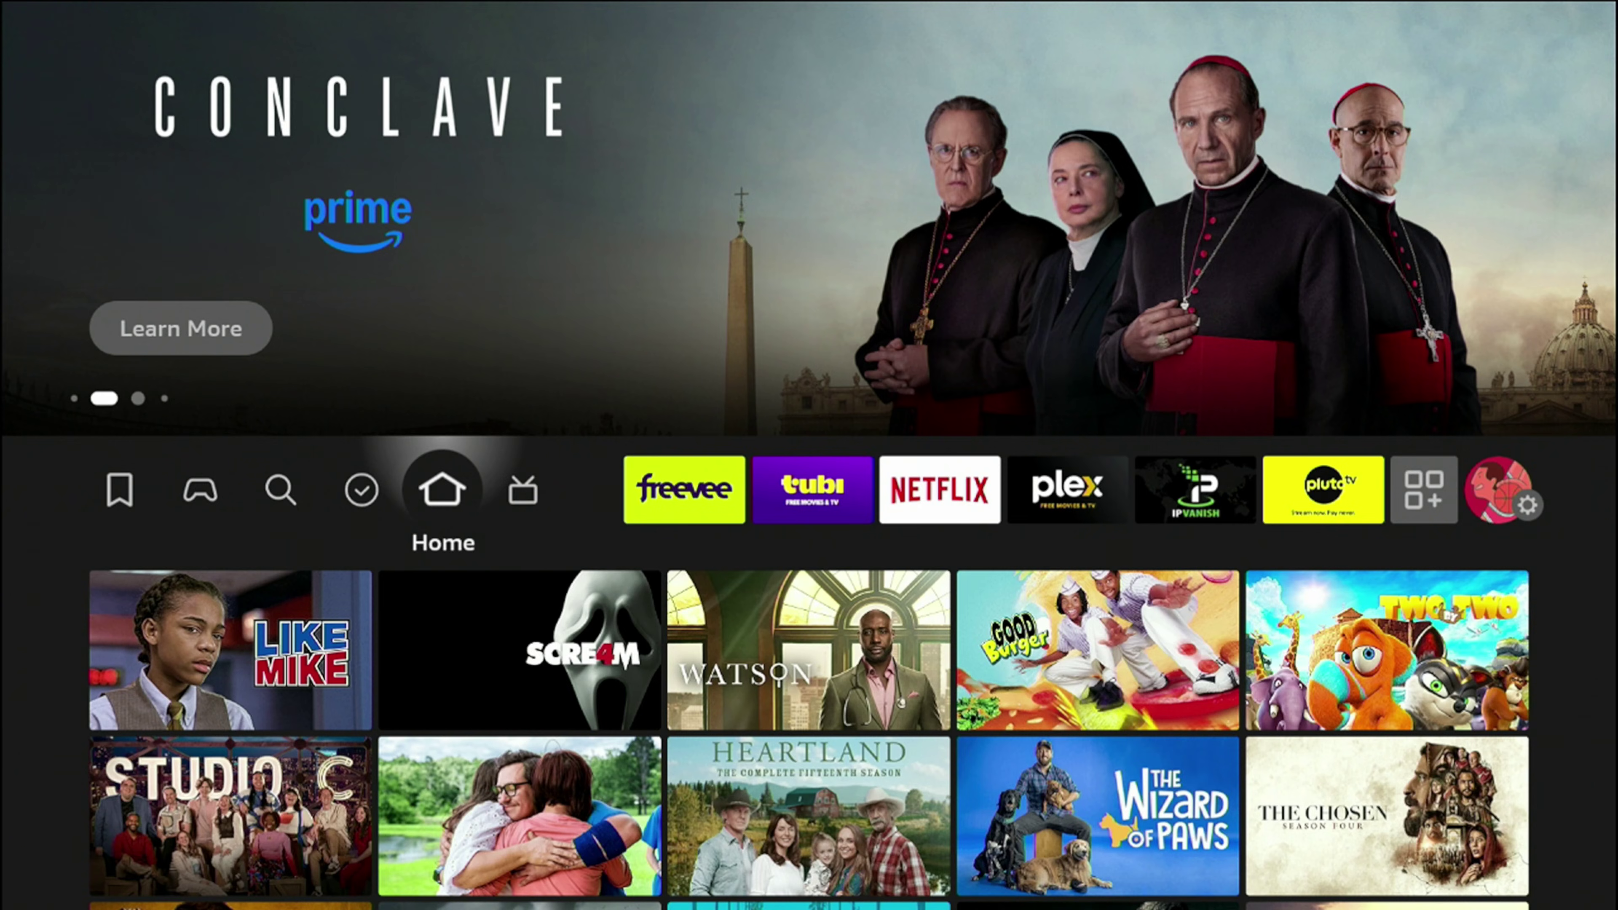
{"action": "key", "text": "Up"}
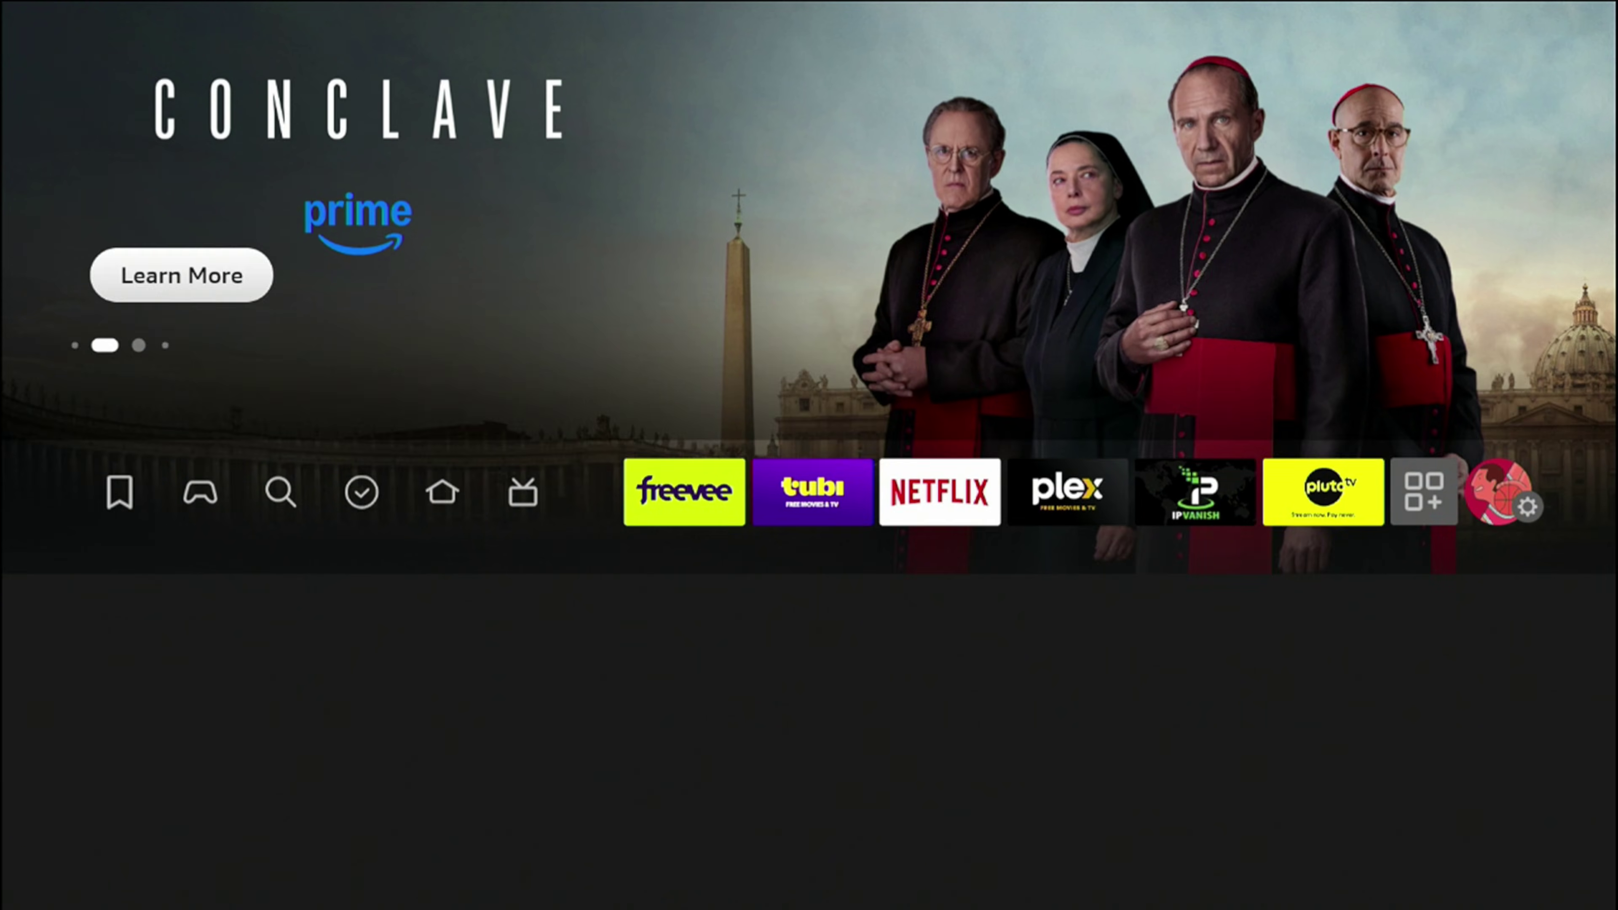
{"action": "key", "text": "Down"}
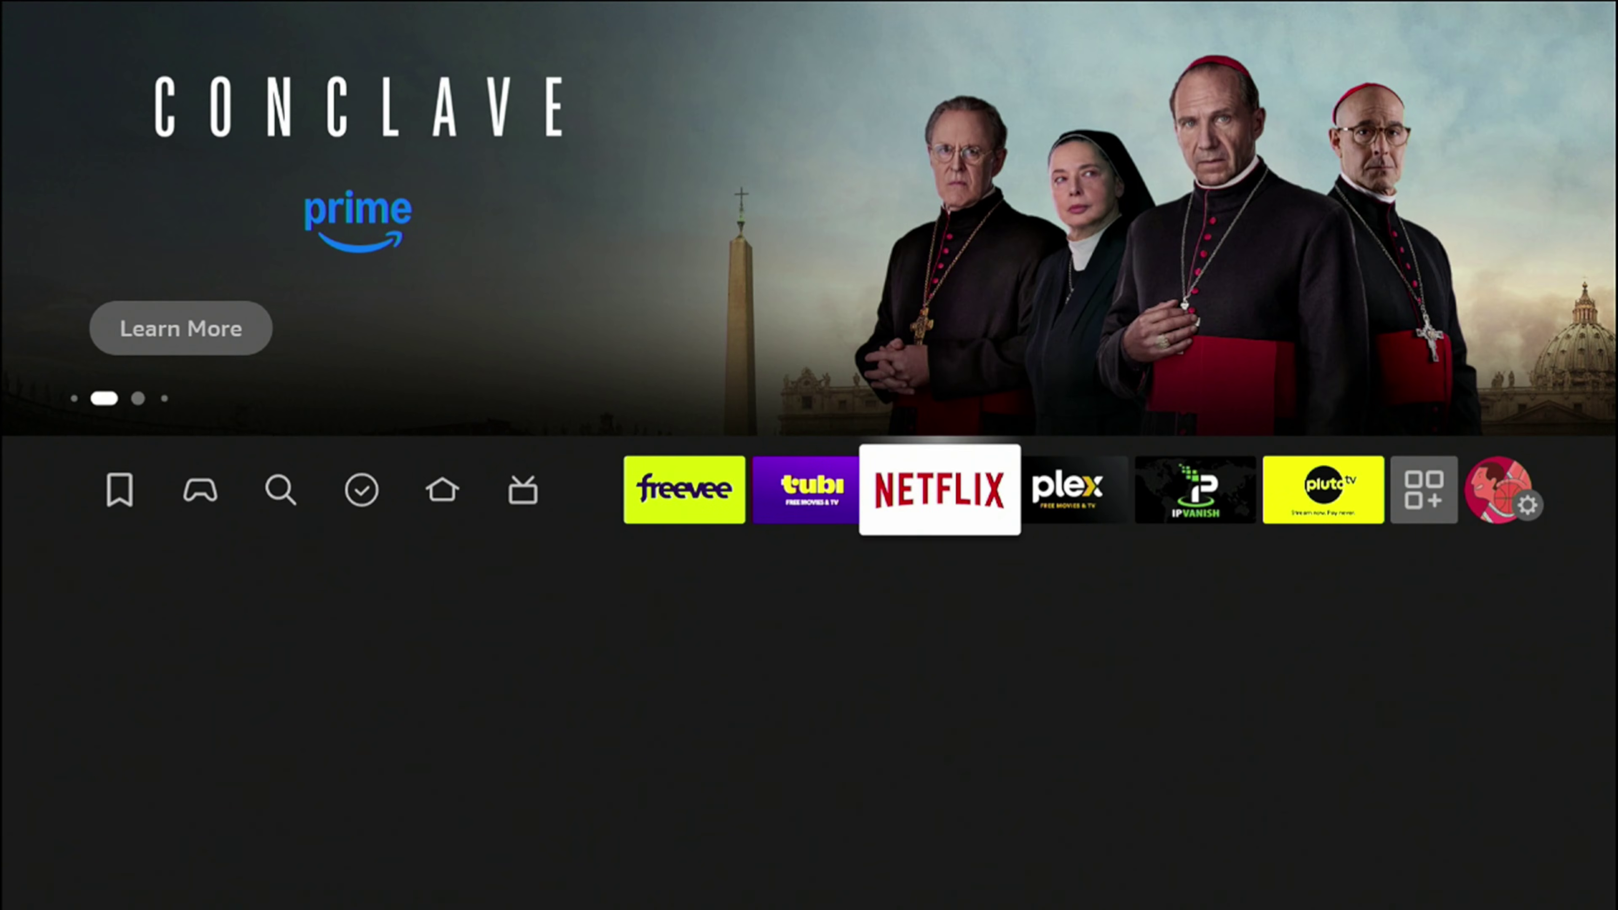
- Open the Display & Sounds settings from the home screen
{"action": "key", "text": "Right"}
{"action": "key", "text": "Right"}
{"action": "key", "text": "Right"}
{"action": "key", "text": "Right"}
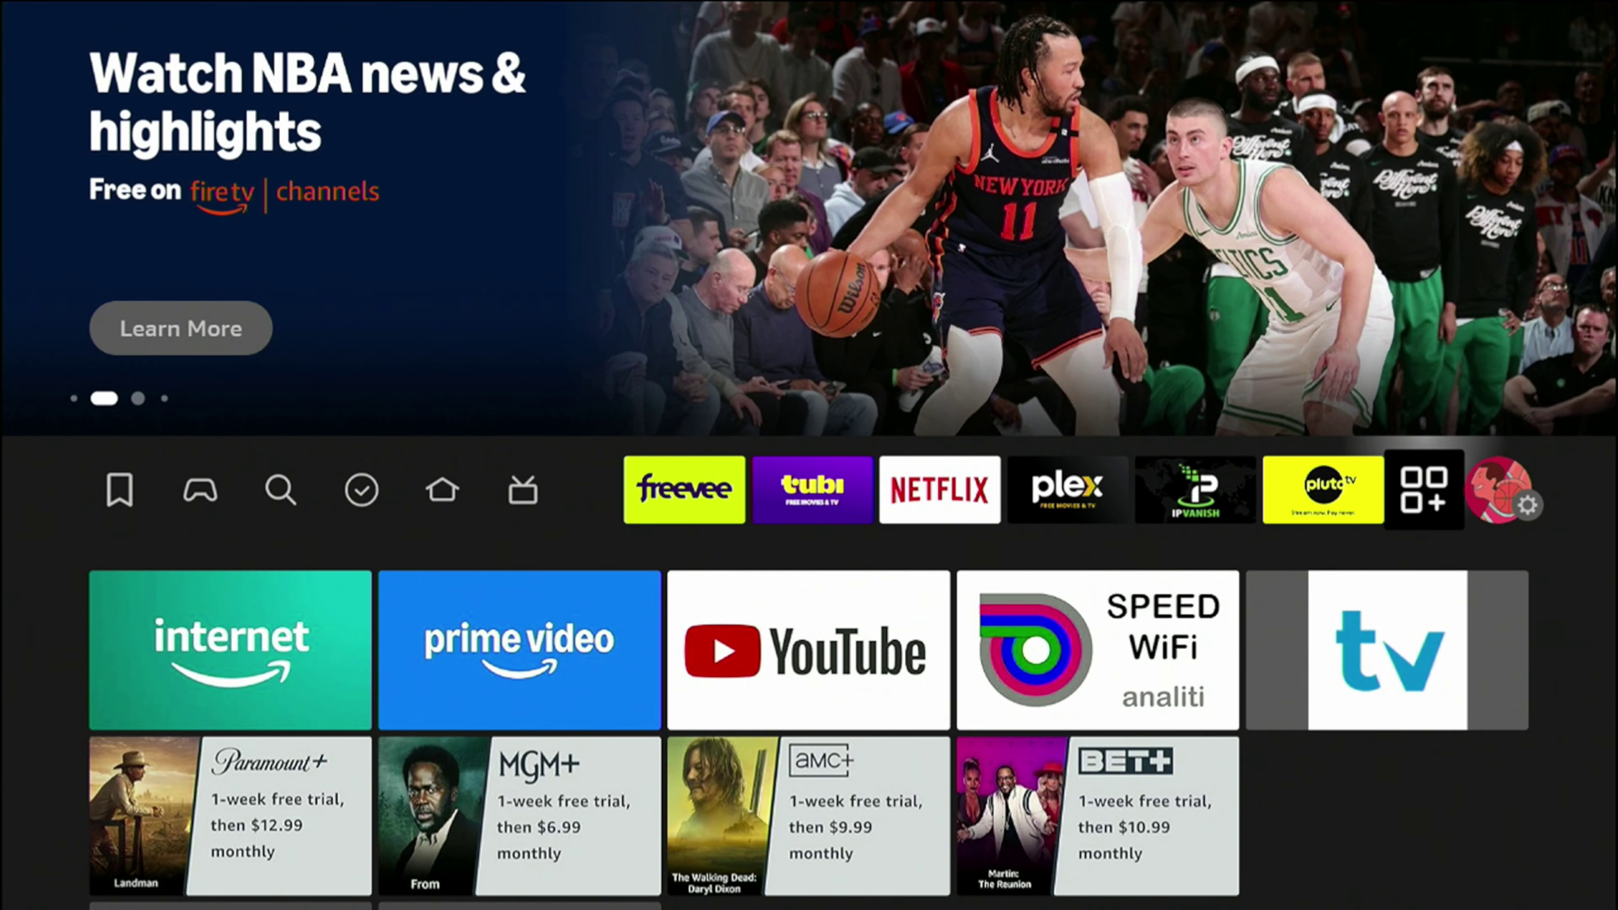
{"action": "key", "text": "Right"}
{"action": "key", "text": "Down"}
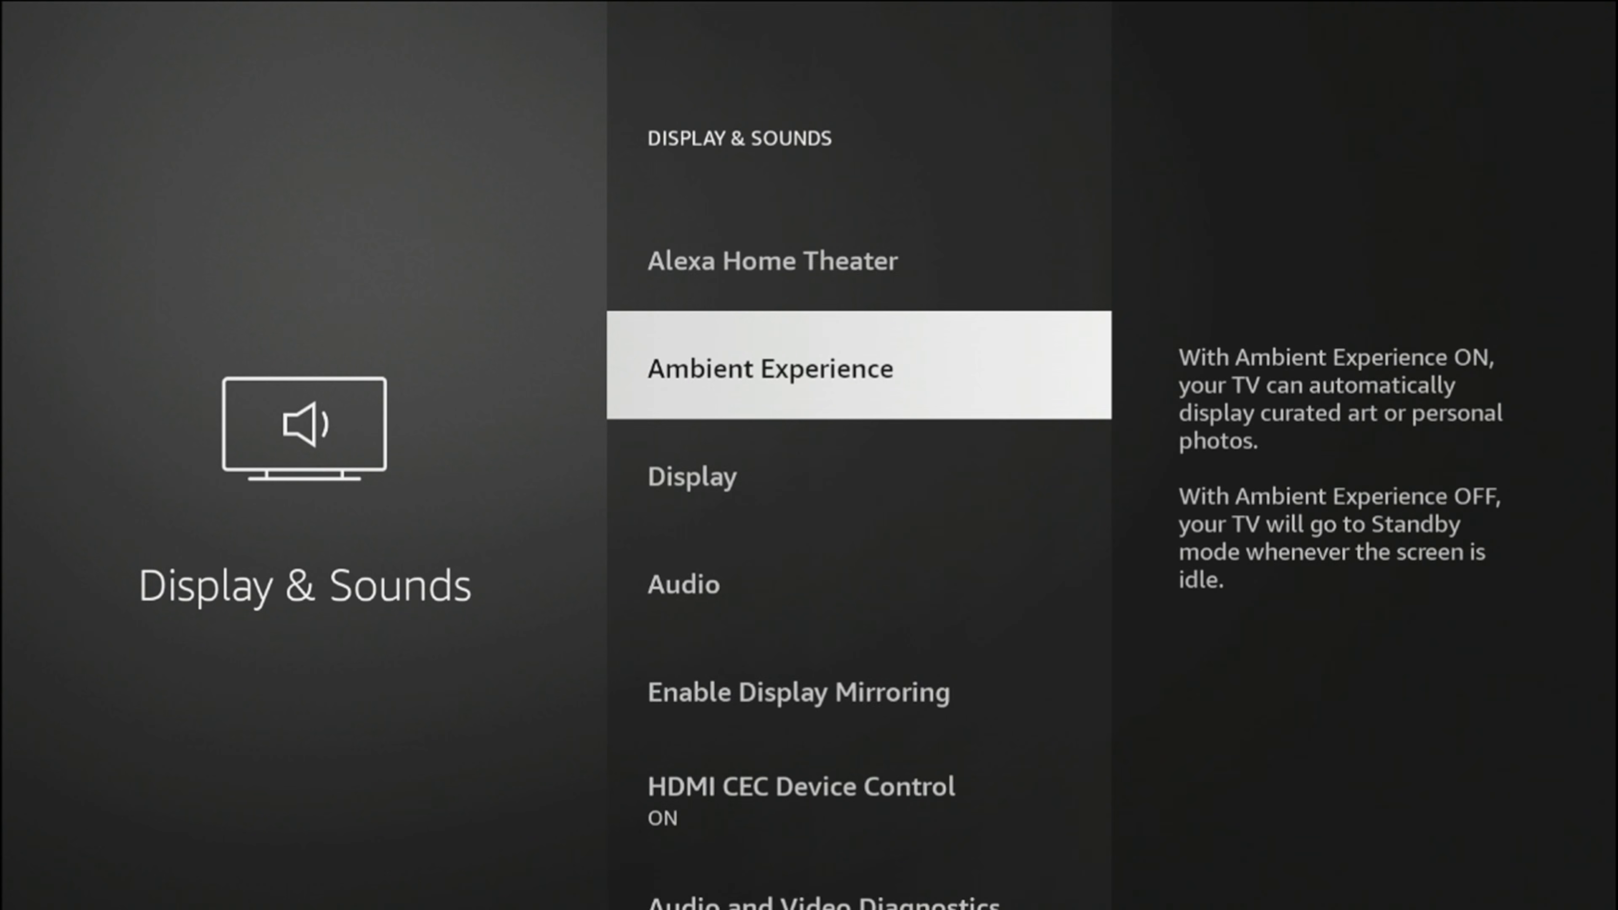
- Open Matter Casting in the Display & Sounds settings and toggle its Matter Casting option twice
{"action": "key", "text": "Down"}
{"action": "key", "text": "Down"}
{"action": "key", "text": "Down"}
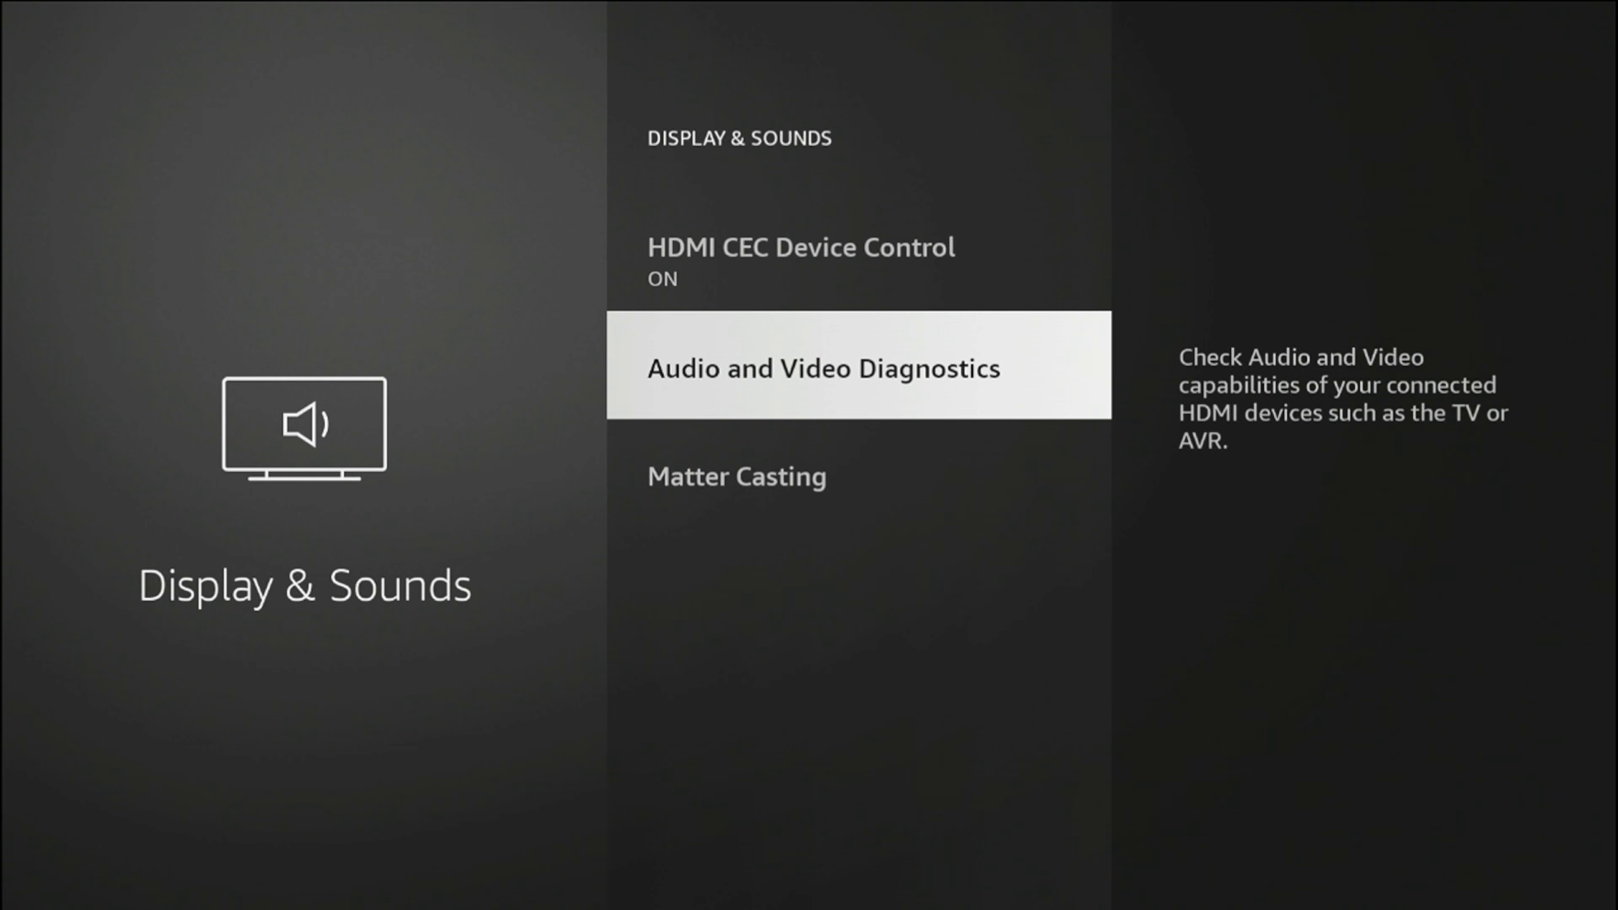
{"action": "key", "text": "Return"}
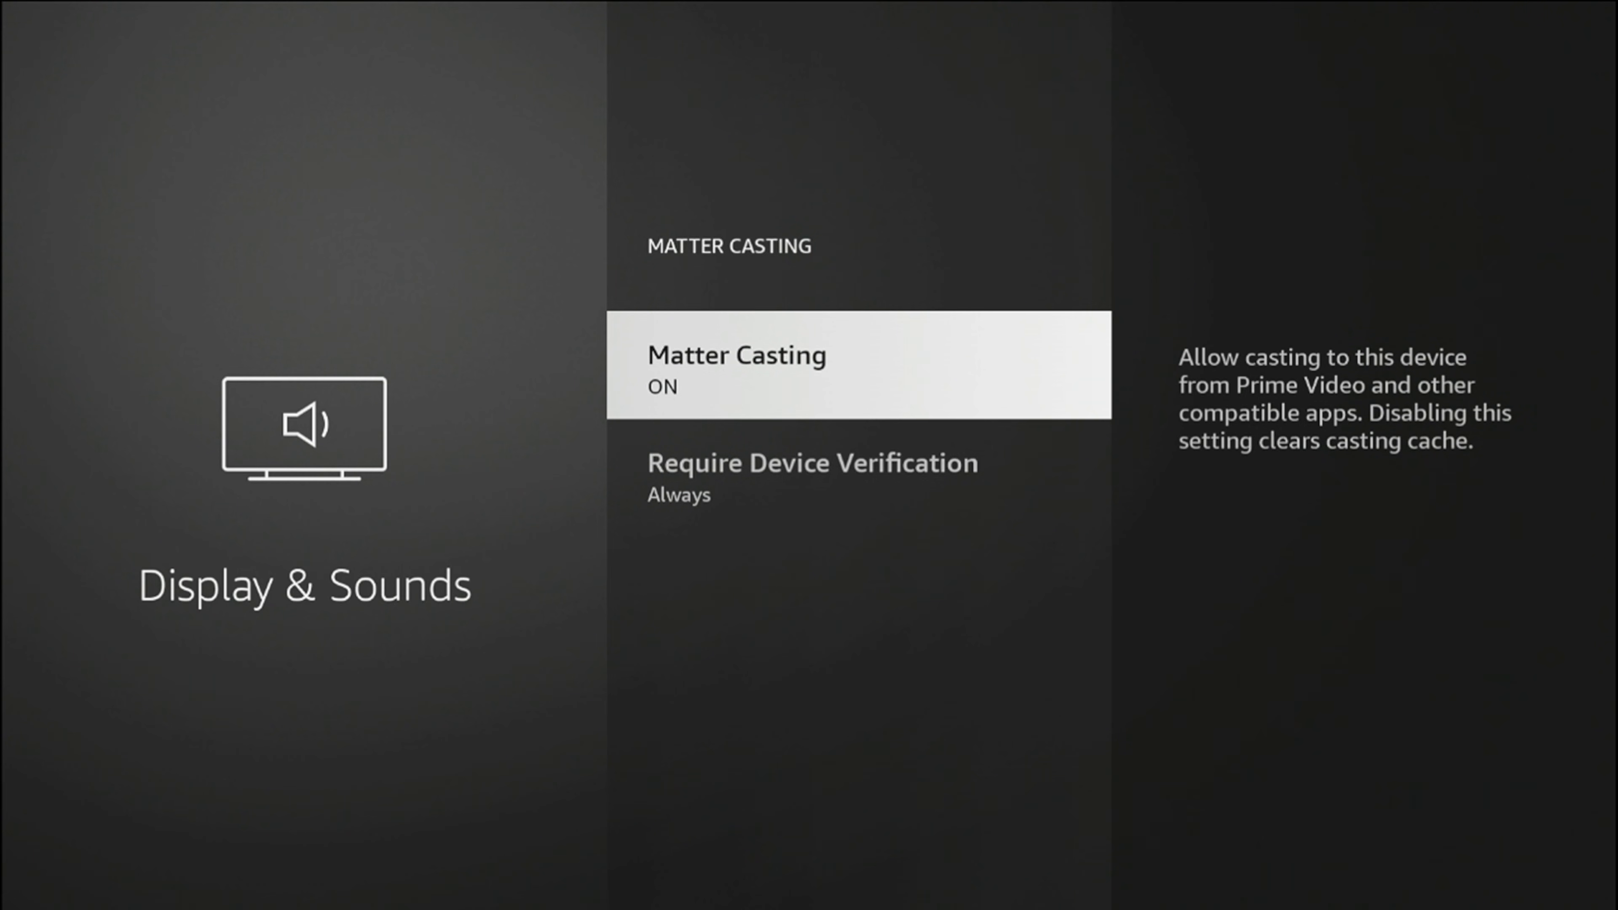
{"action": "key", "text": "Return"}
{"action": "key", "text": "Return"}
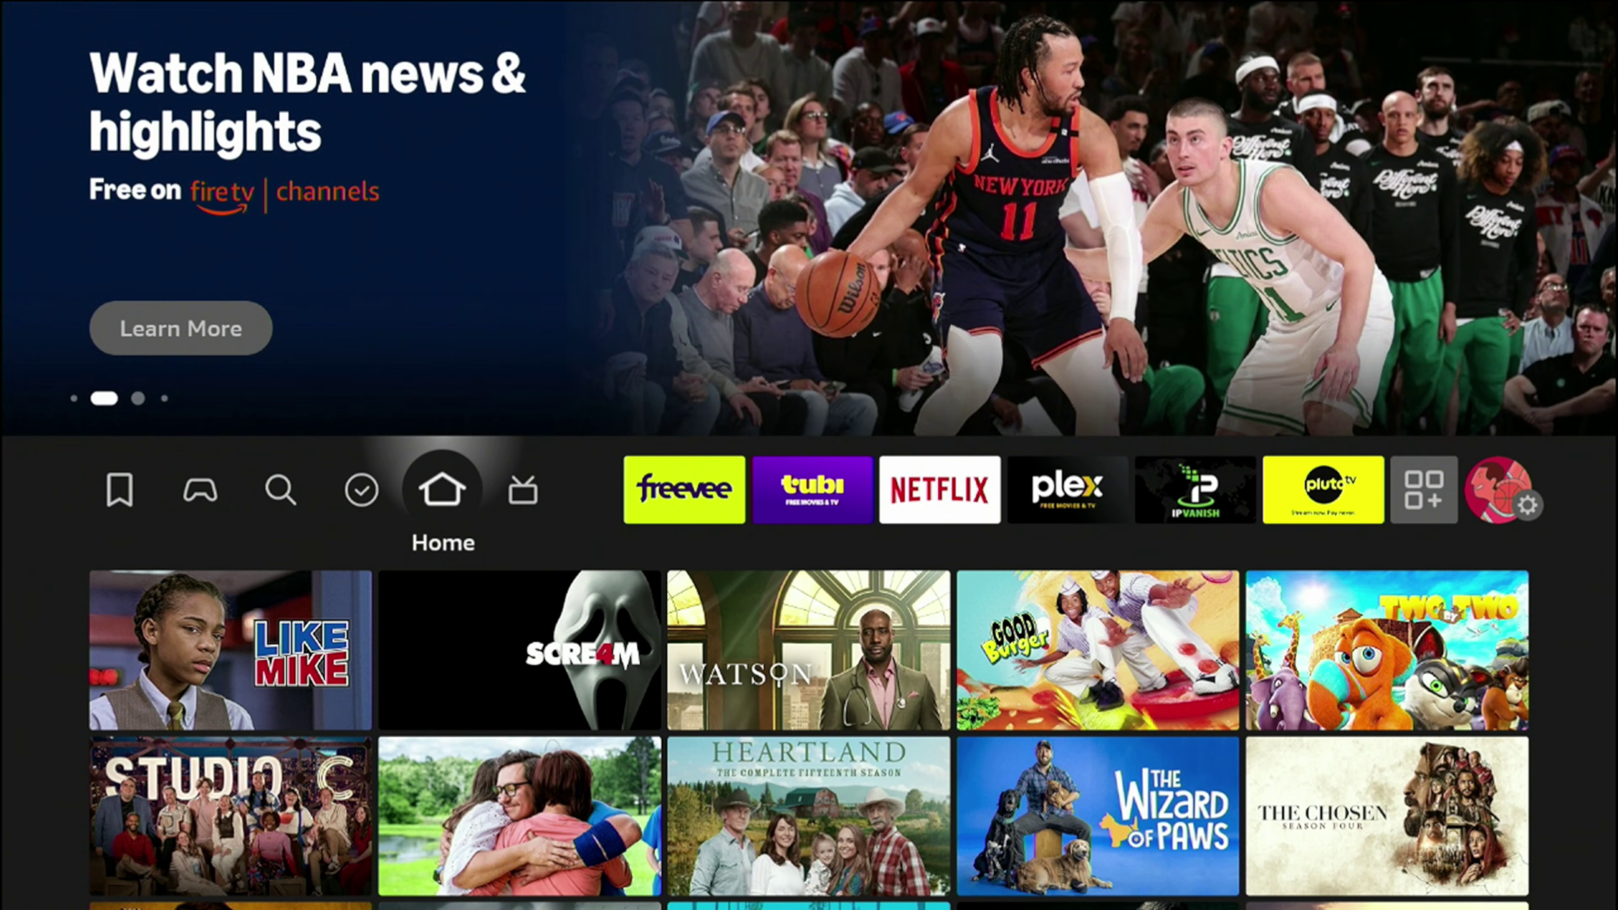
- Open the device settings from the home screen
{"action": "key", "text": "Up"}
{"action": "key", "text": "Down"}
{"action": "key", "text": "Right"}
{"action": "key", "text": "Right"}
{"action": "key", "text": "Right"}
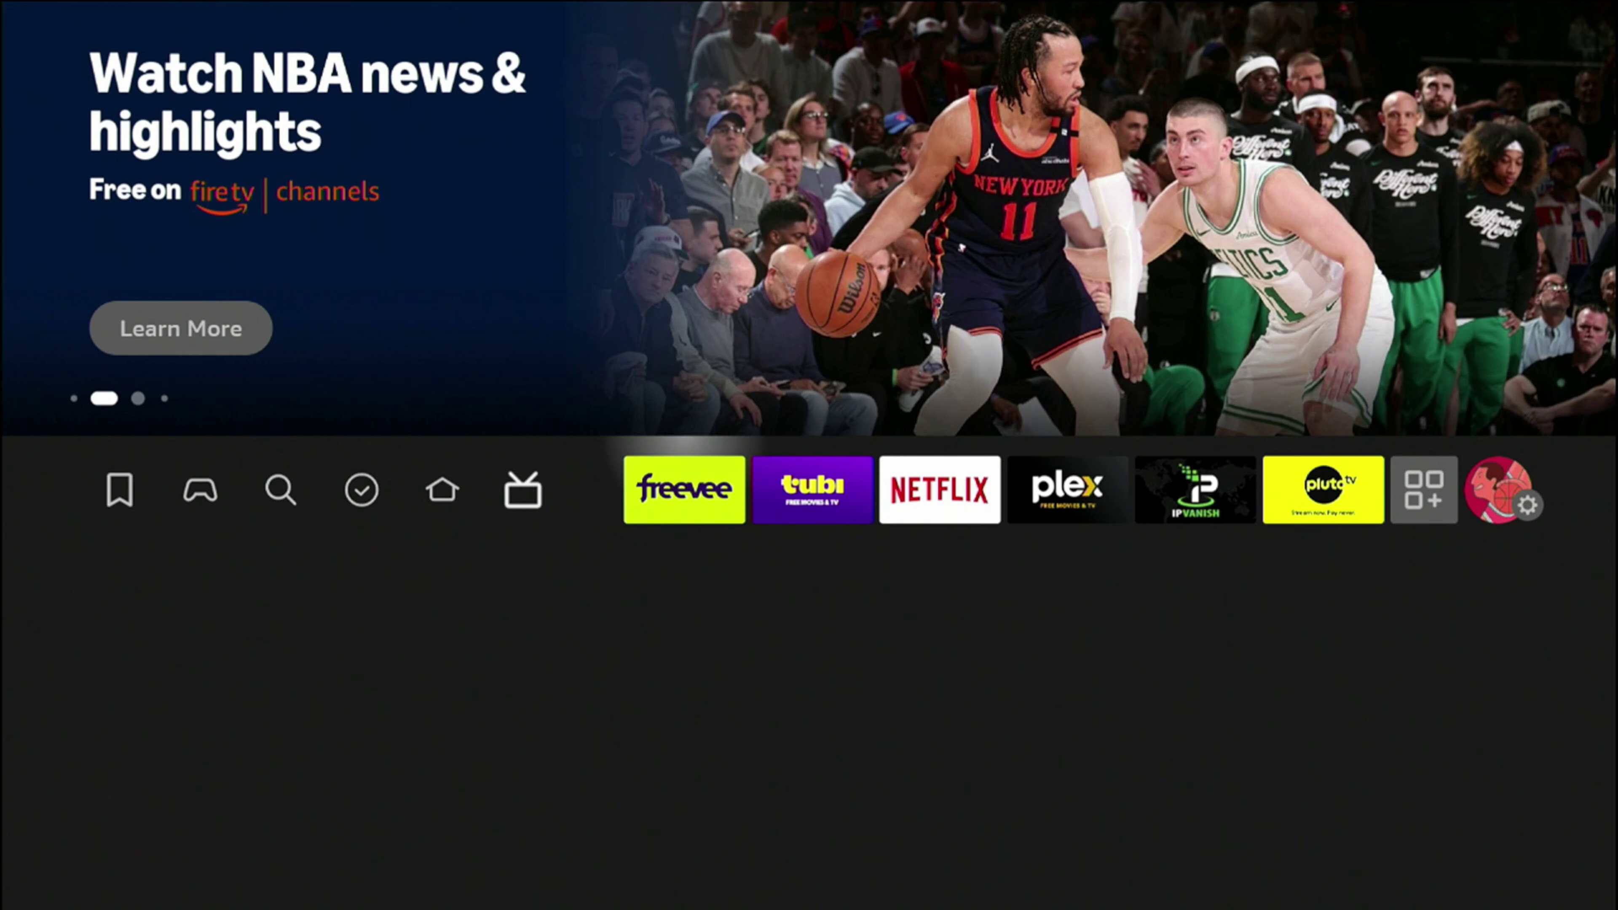
{"action": "key", "text": "Right"}
{"action": "key", "text": "Right"}
{"action": "key", "text": "Right"}
{"action": "key", "text": "Right"}
{"action": "key", "text": "Right"}
{"action": "key", "text": "Right"}
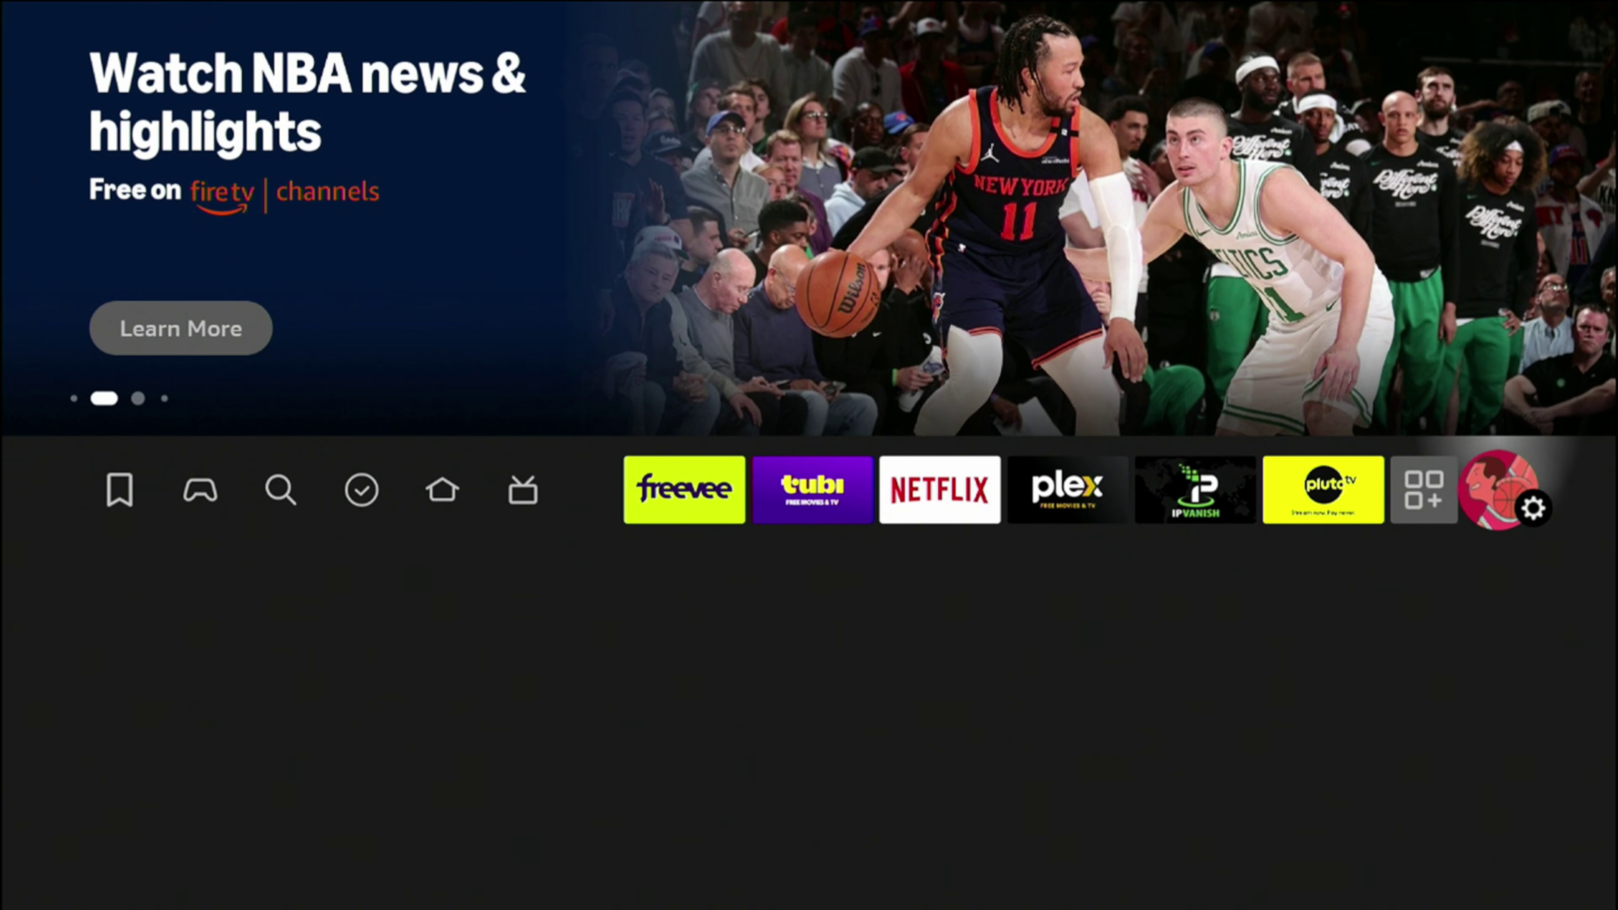
{"action": "key", "text": "Return"}
- Open the My Fire TV settings and go to the Restart option
{"action": "key", "text": "Down"}
{"action": "key", "text": "Right"}
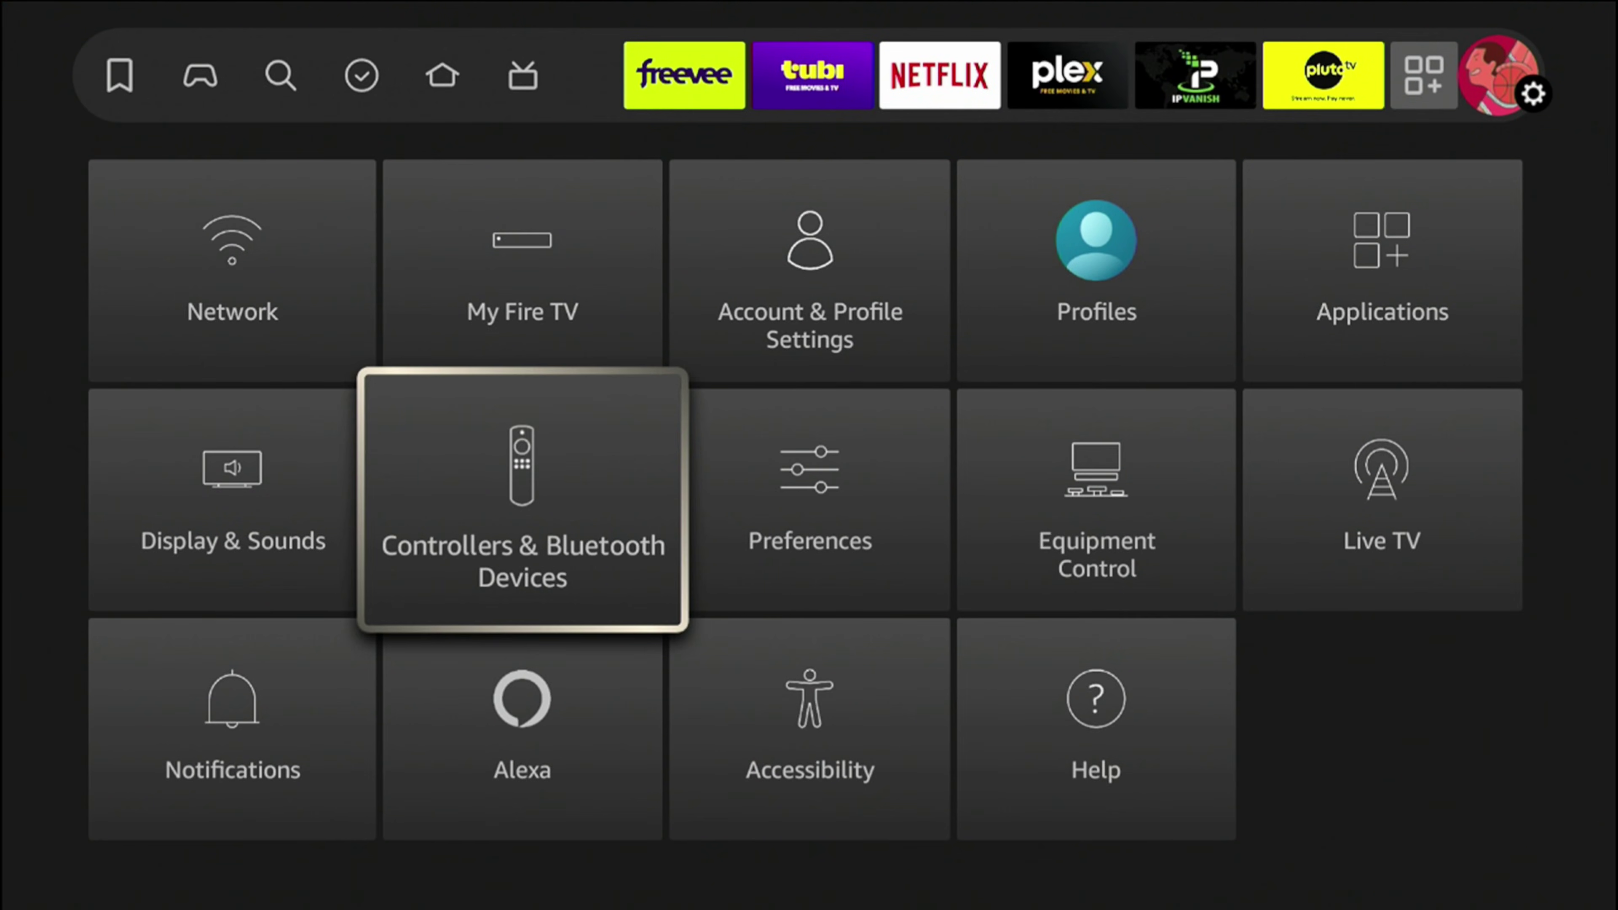
{"action": "key", "text": "Up"}
{"action": "key", "text": "Return"}
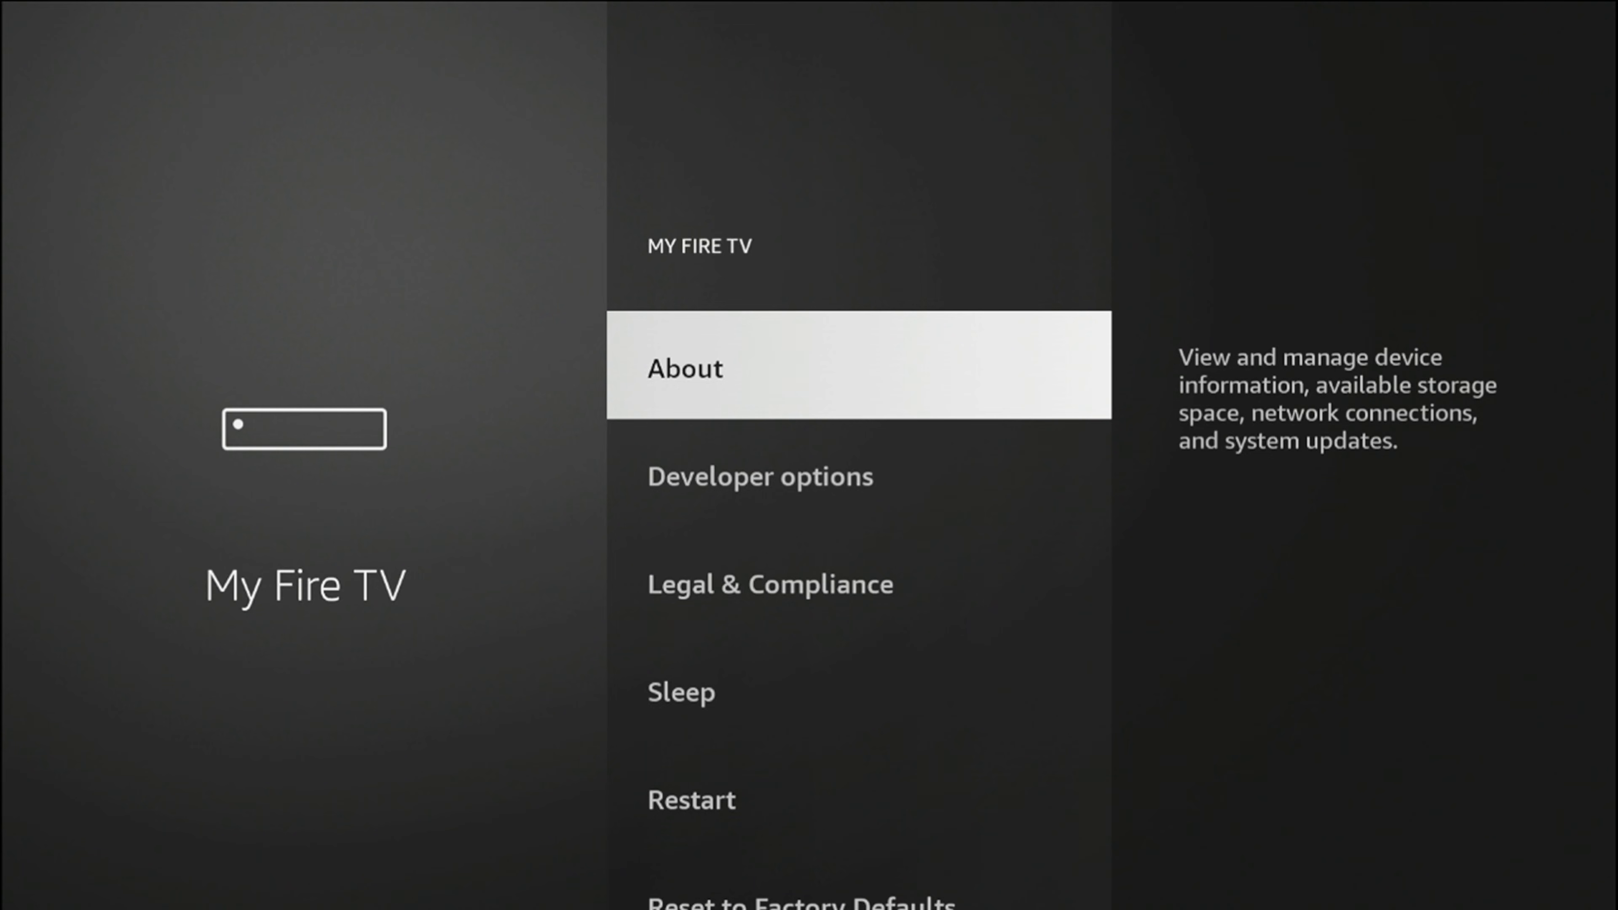
{"action": "key", "text": "Down"}
{"action": "key", "text": "Down"}
{"action": "key", "text": "Down"}
{"action": "key", "text": "Down"}
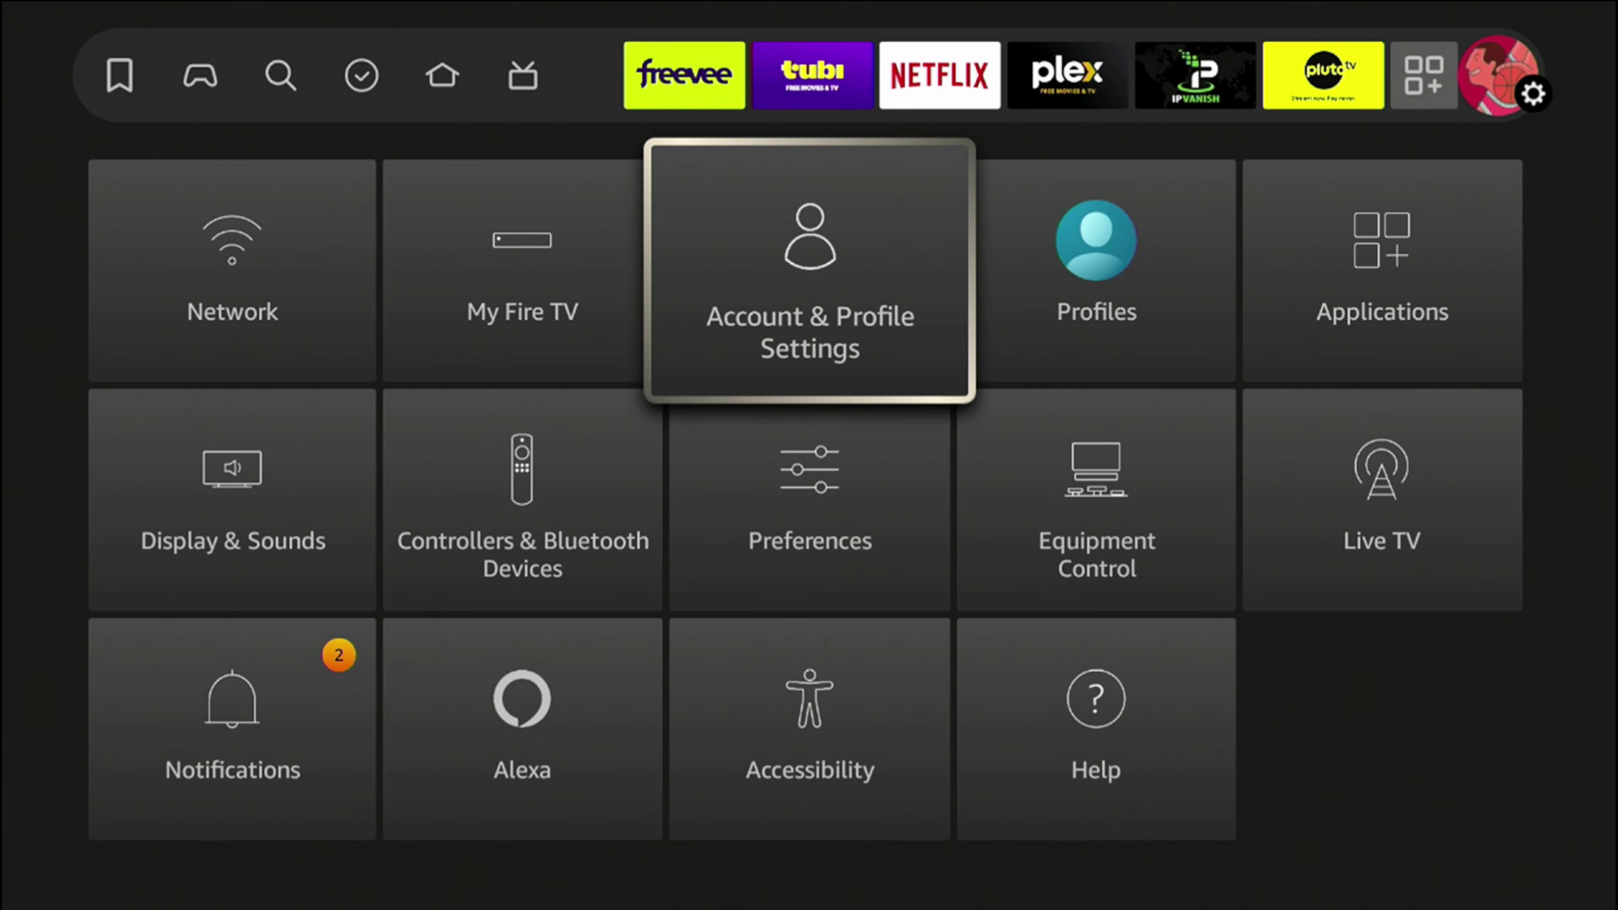
- Open the About section of My Fire TV and check for system updates
{"action": "key", "text": "Left"}
{"action": "key", "text": "Return"}
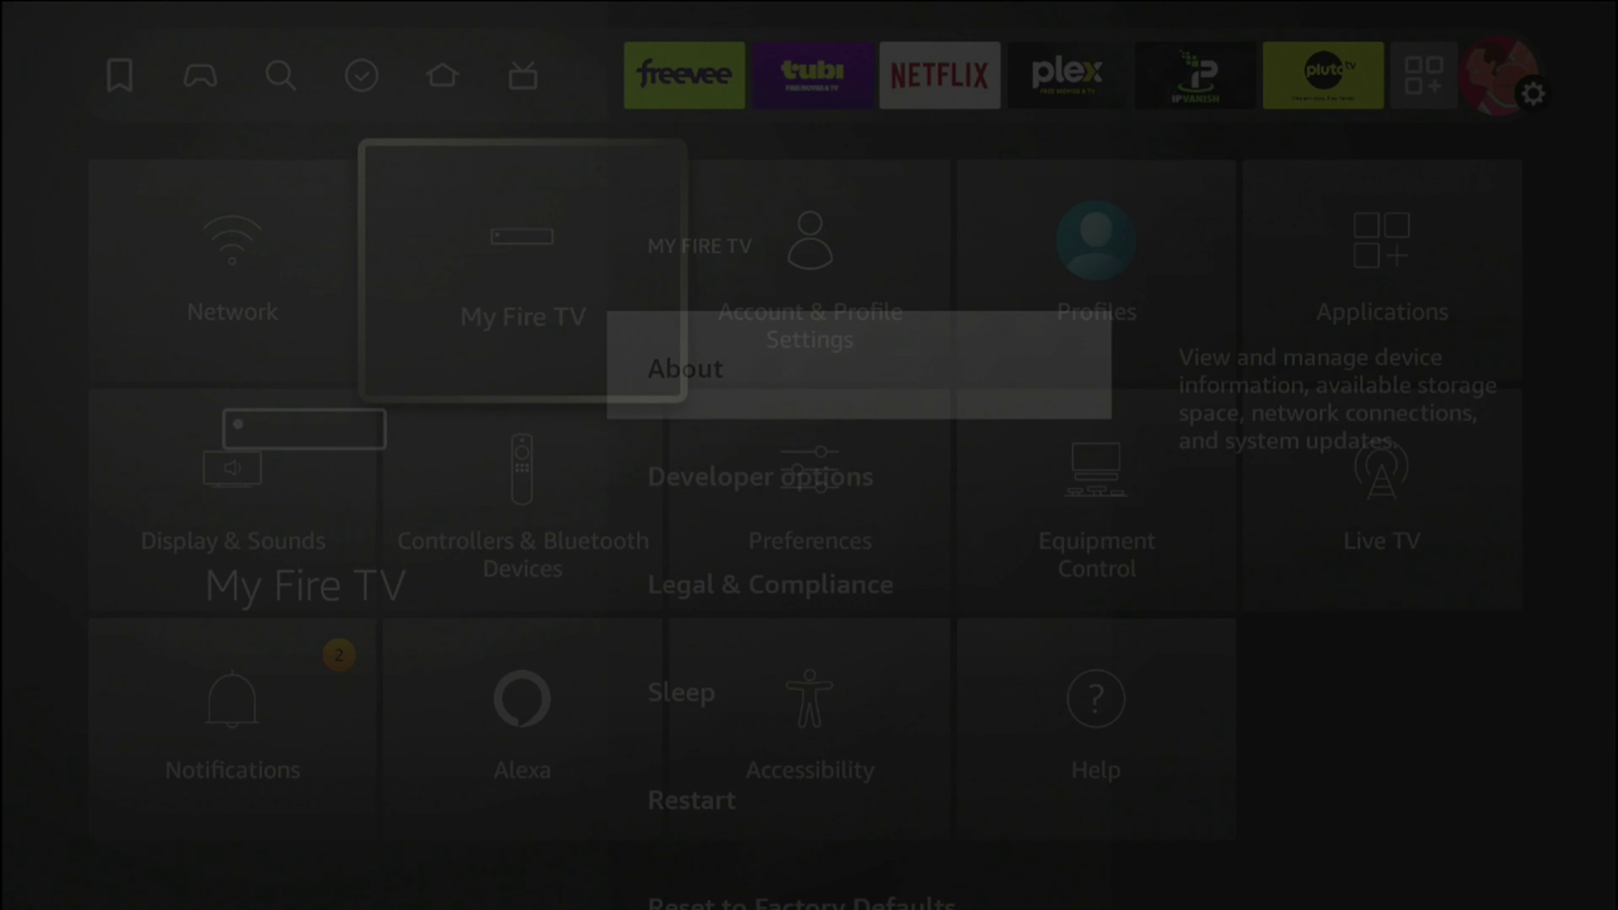
{"action": "key", "text": "Return"}
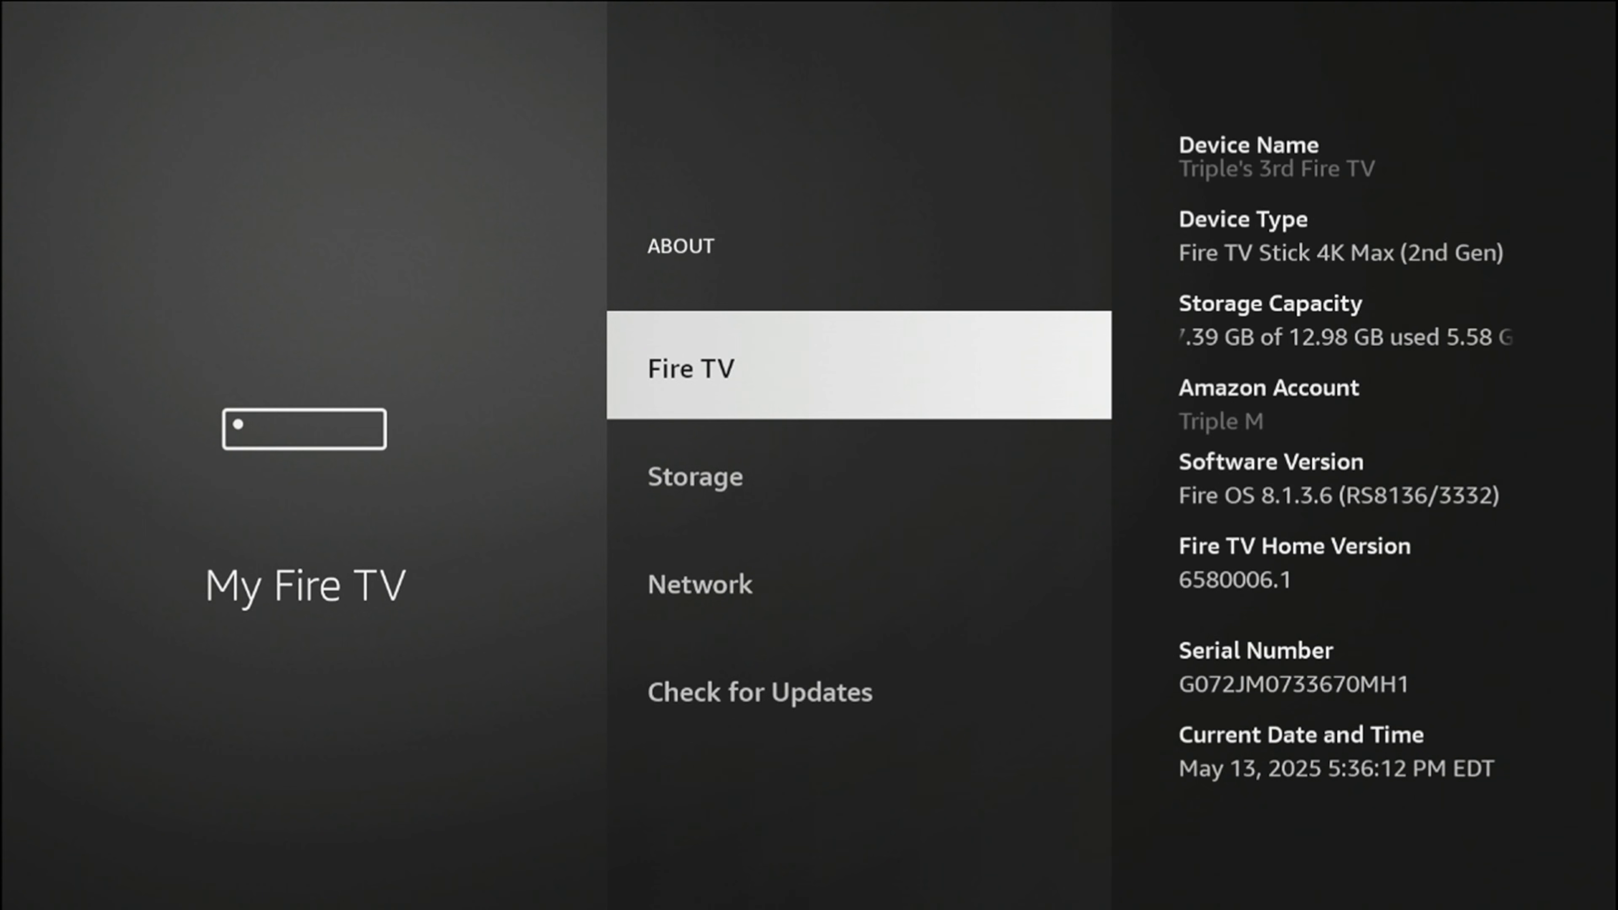
{"action": "key", "text": "Down"}
{"action": "key", "text": "Down"}
{"action": "key", "text": "Down"}
{"action": "key", "text": "Return"}
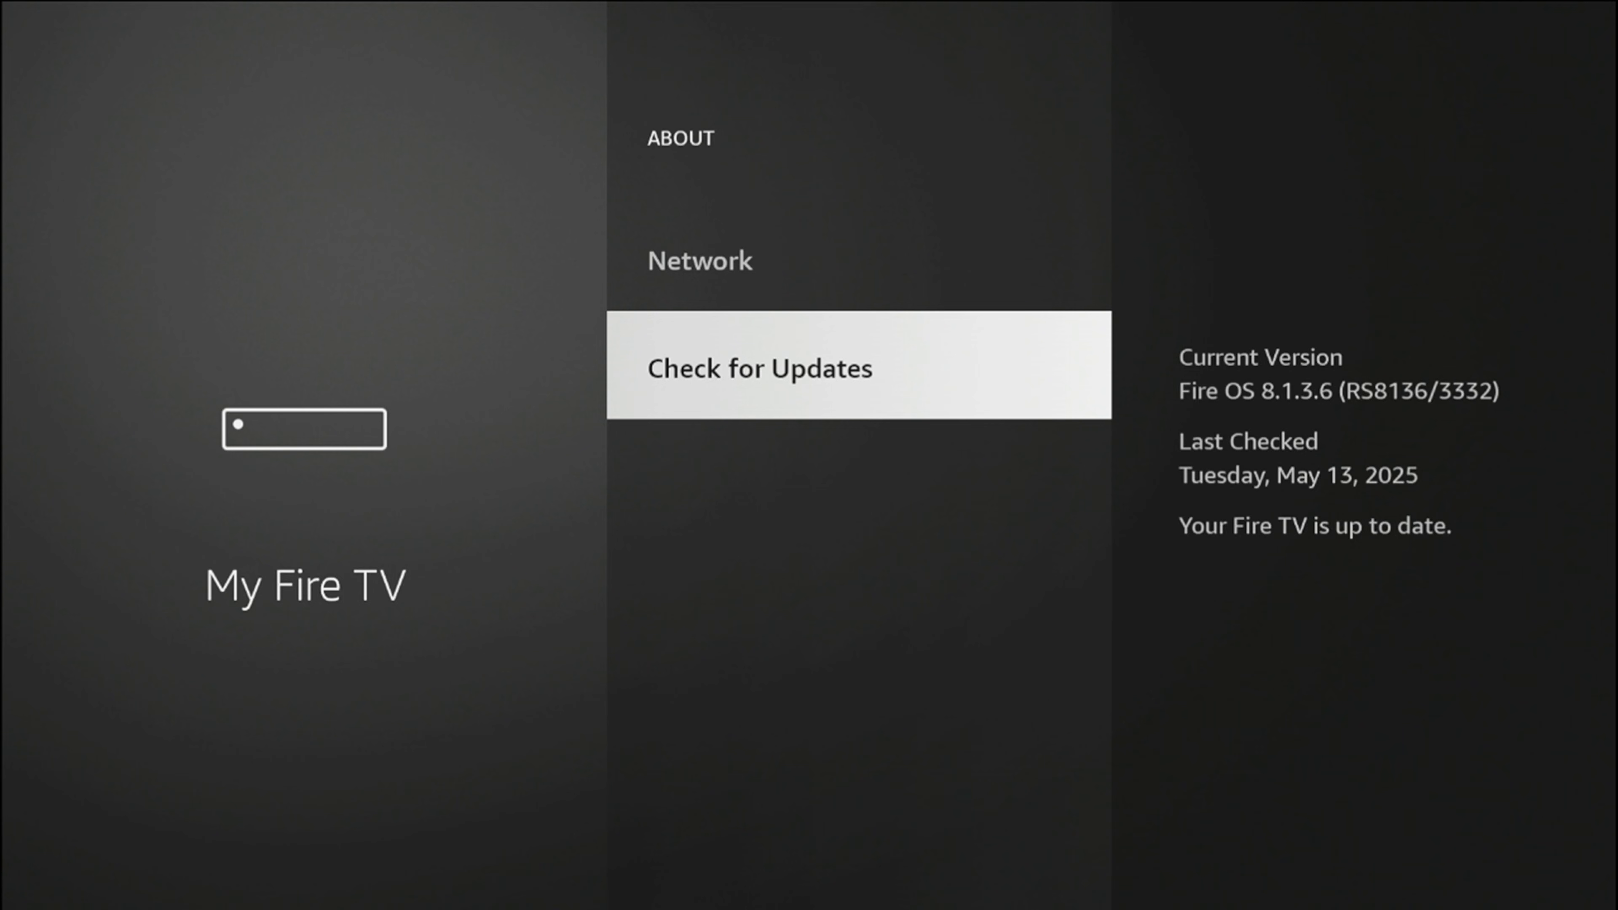
- Leave the My Fire TV settings and open Display & Sounds
{"action": "key", "text": "Escape"}
{"action": "key", "text": "Escape"}
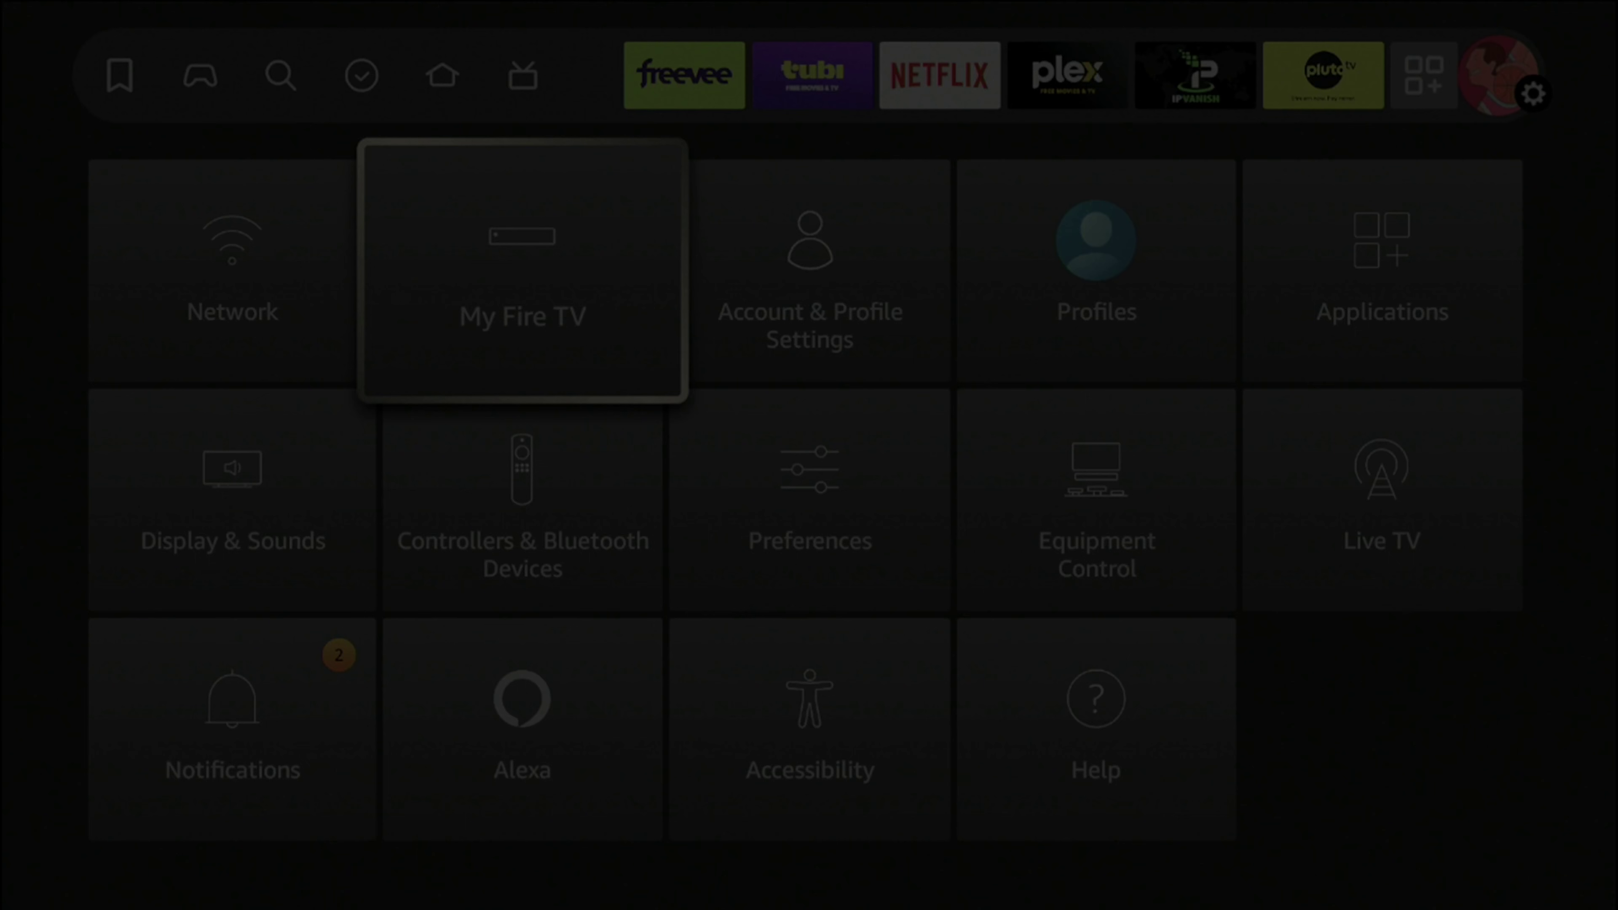
{"action": "key", "text": "Down"}
{"action": "key", "text": "Left"}
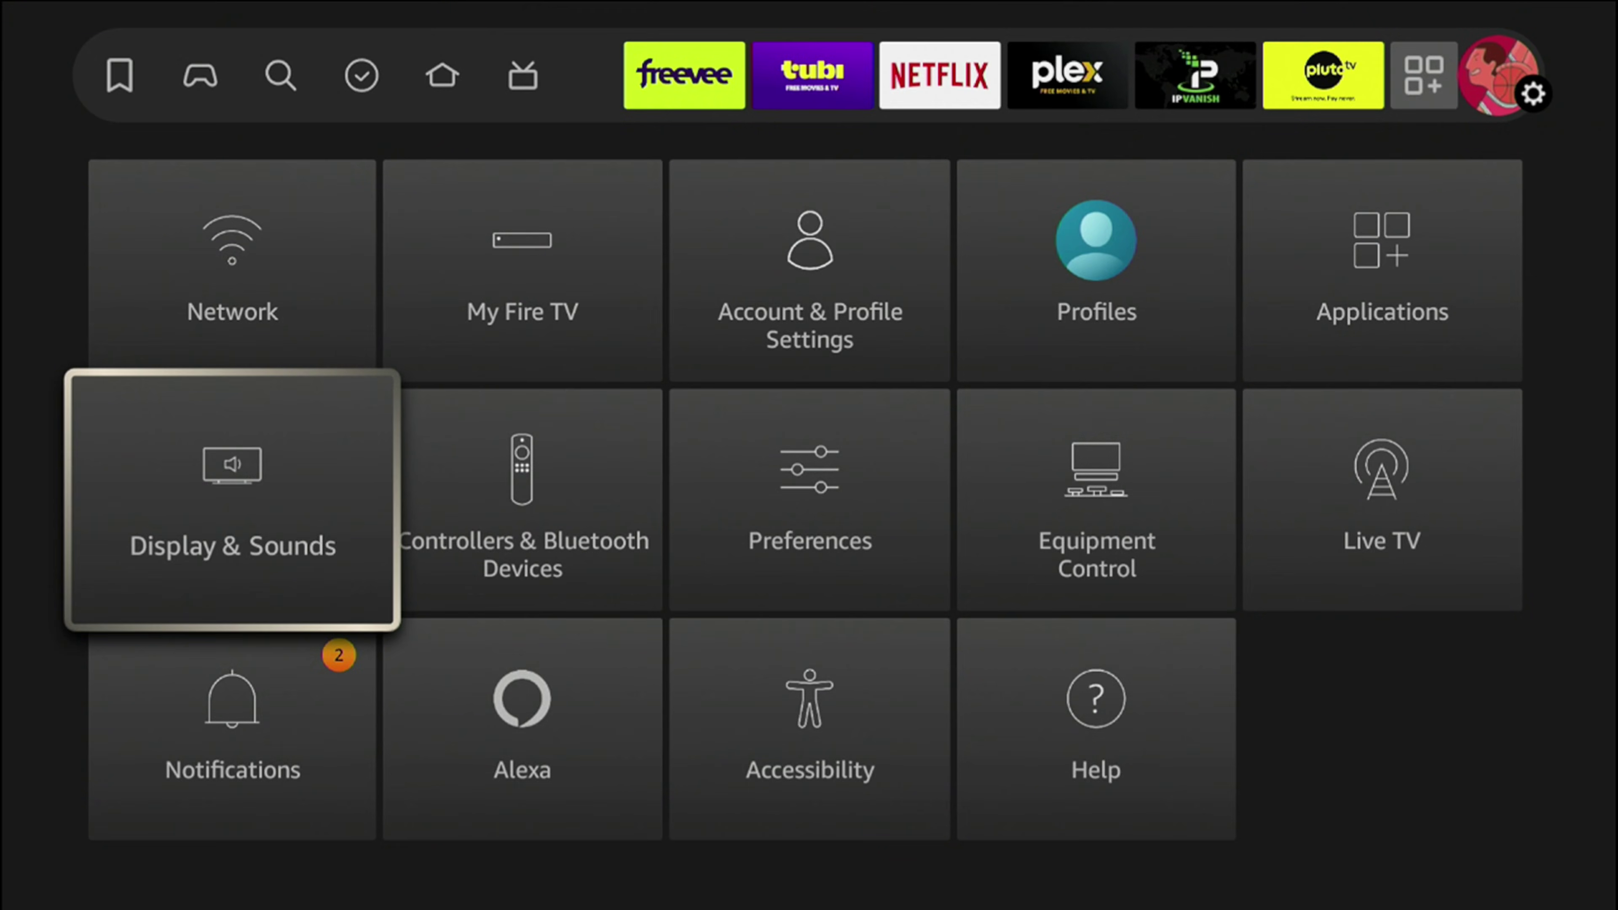
{"action": "key", "text": "Return"}
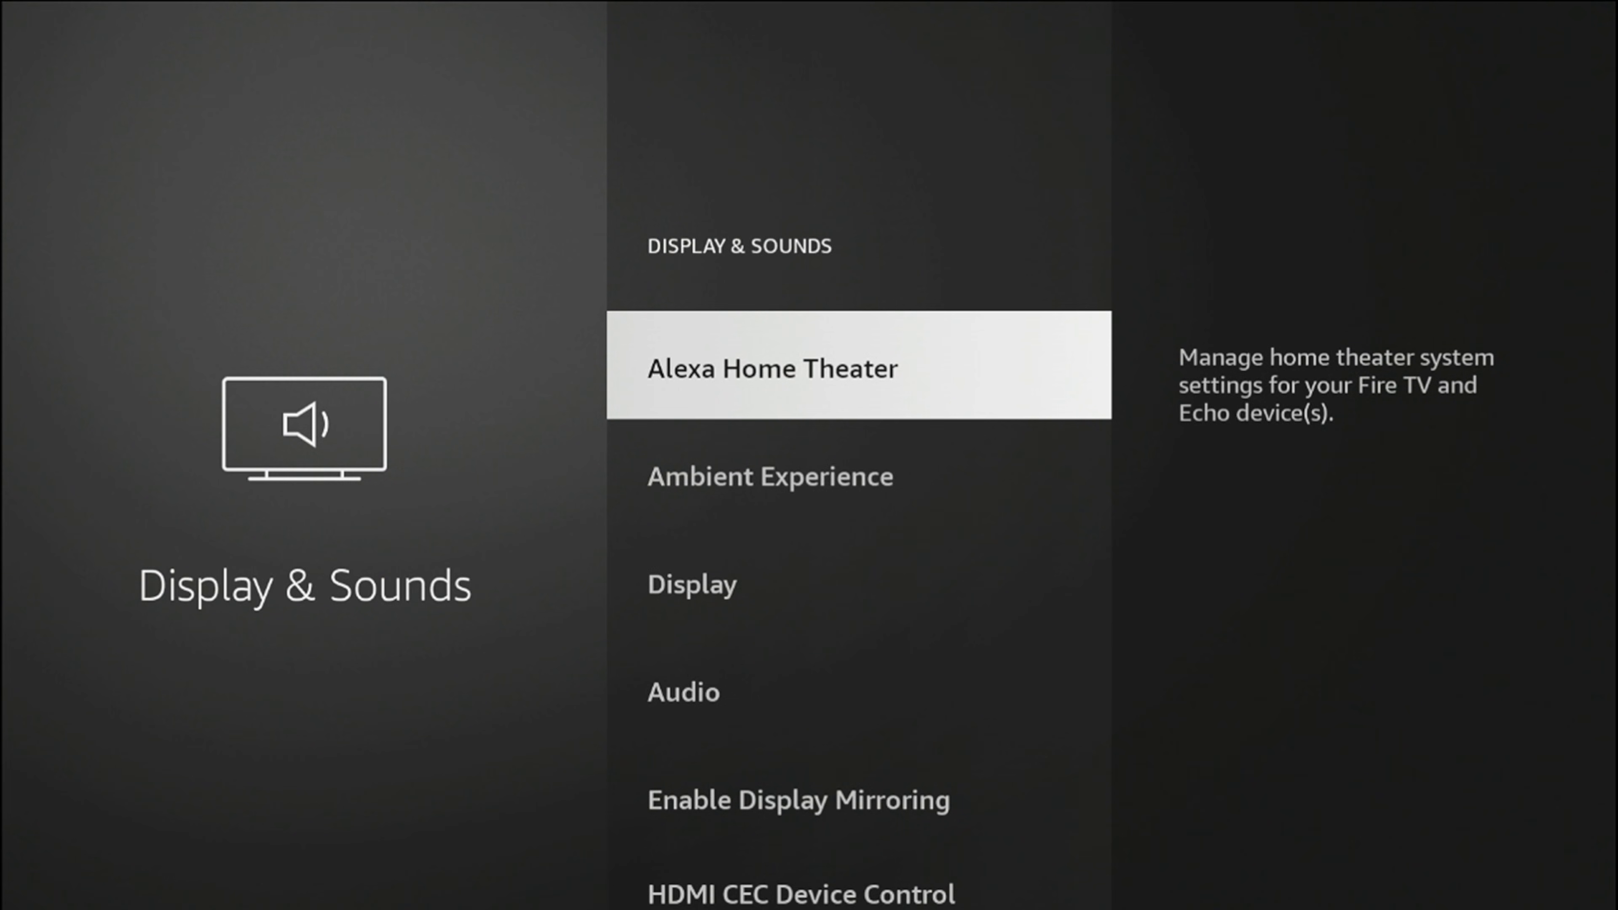
- Open the Surround Sound options in the Audio settings
{"action": "key", "text": "Down"}
{"action": "key", "text": "Down"}
{"action": "key", "text": "Down"}
{"action": "key", "text": "Return"}
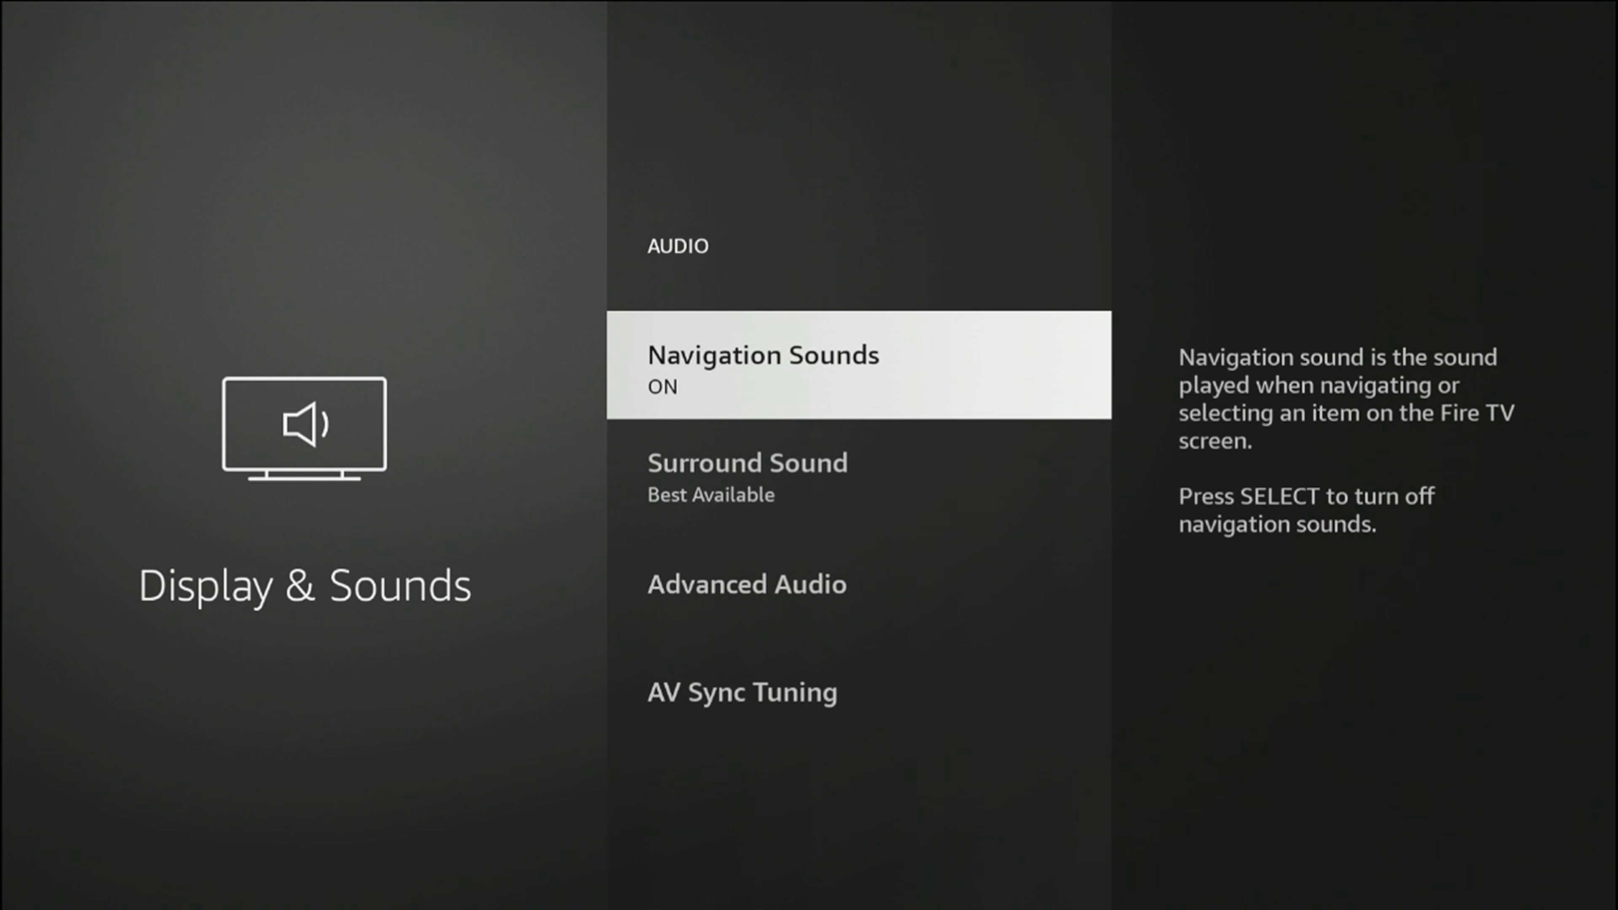
{"action": "key", "text": "Down"}
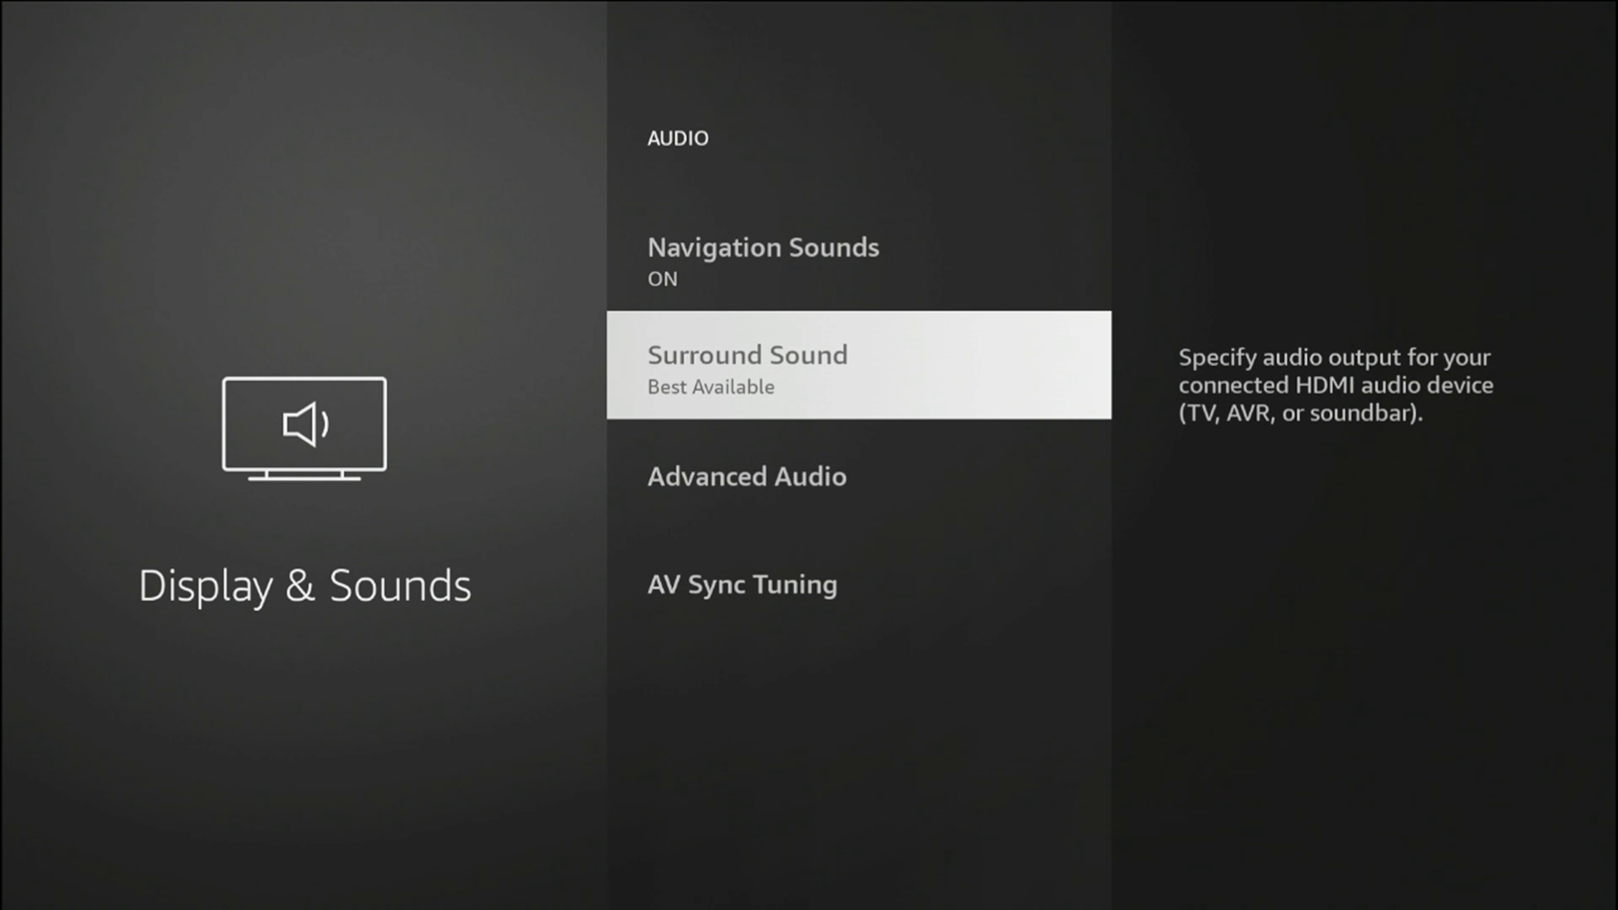
{"action": "key", "text": "Return"}
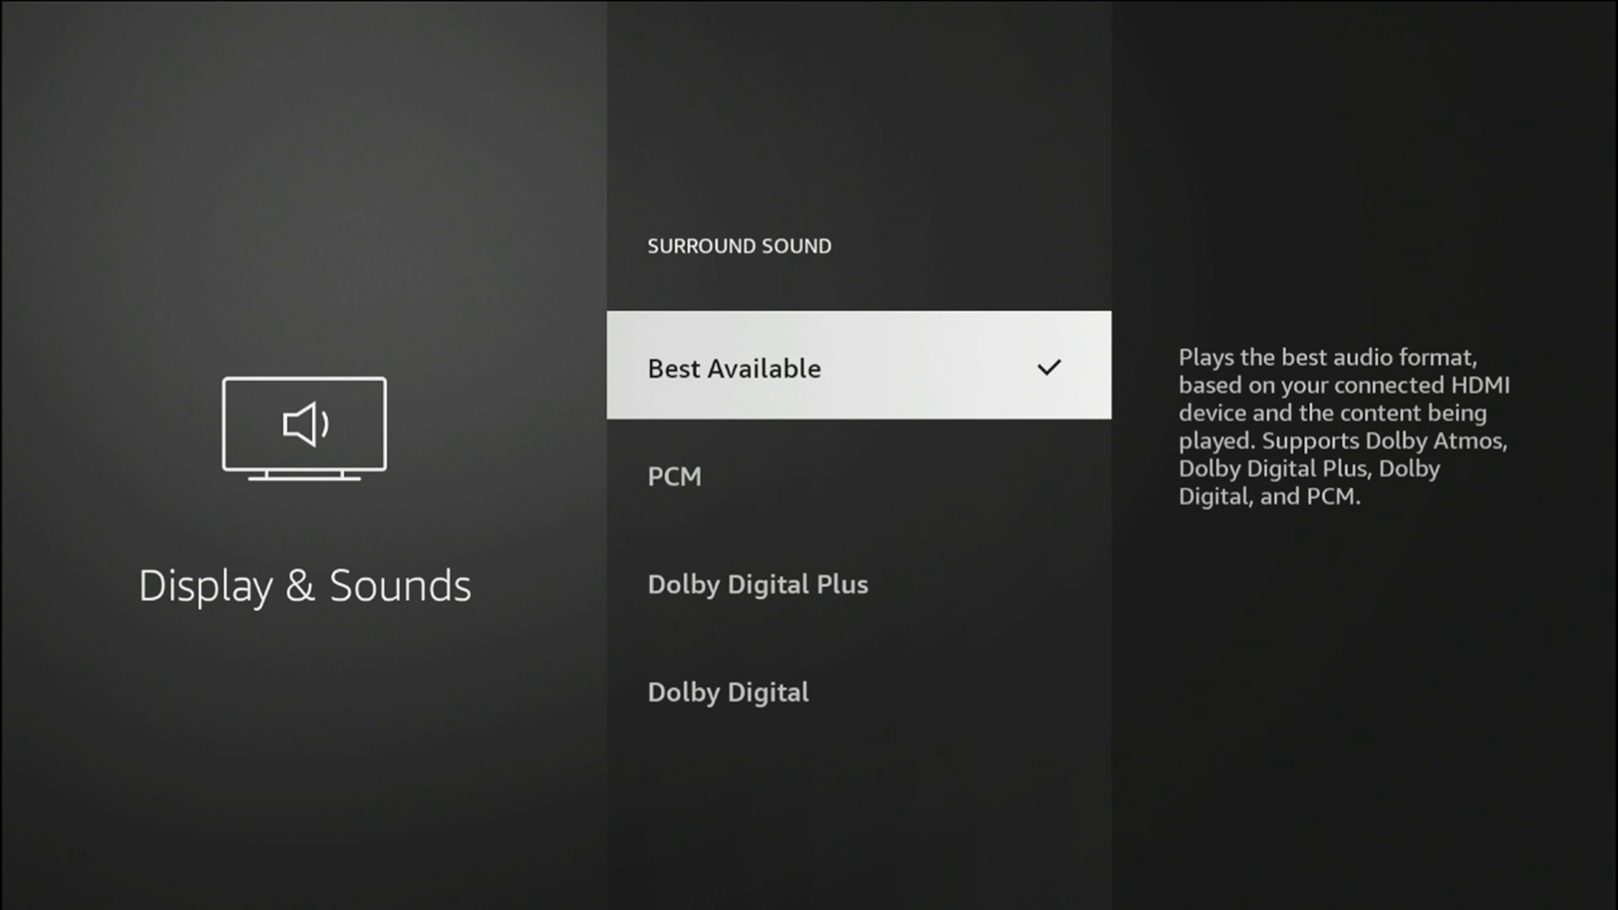
- Review the descriptions of the PCM, Dolby Digital Plus and Dolby Digital surround sound formats, then return to Best Available
{"action": "key", "text": "Down"}
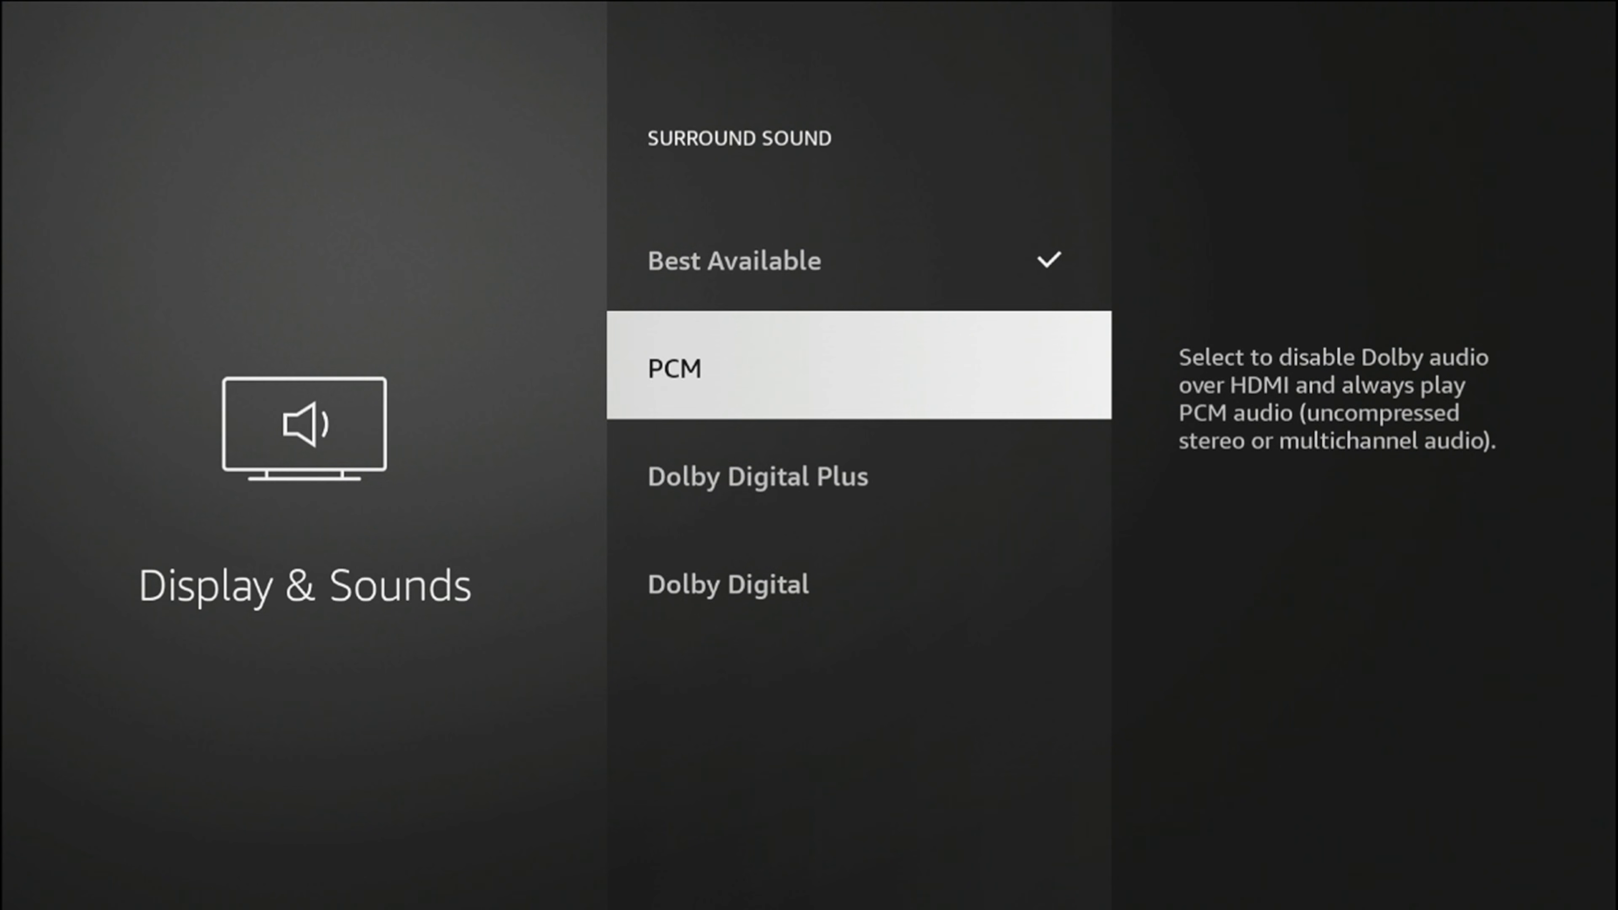
{"action": "key", "text": "Up"}
{"action": "key", "text": "Down"}
{"action": "key", "text": "Down"}
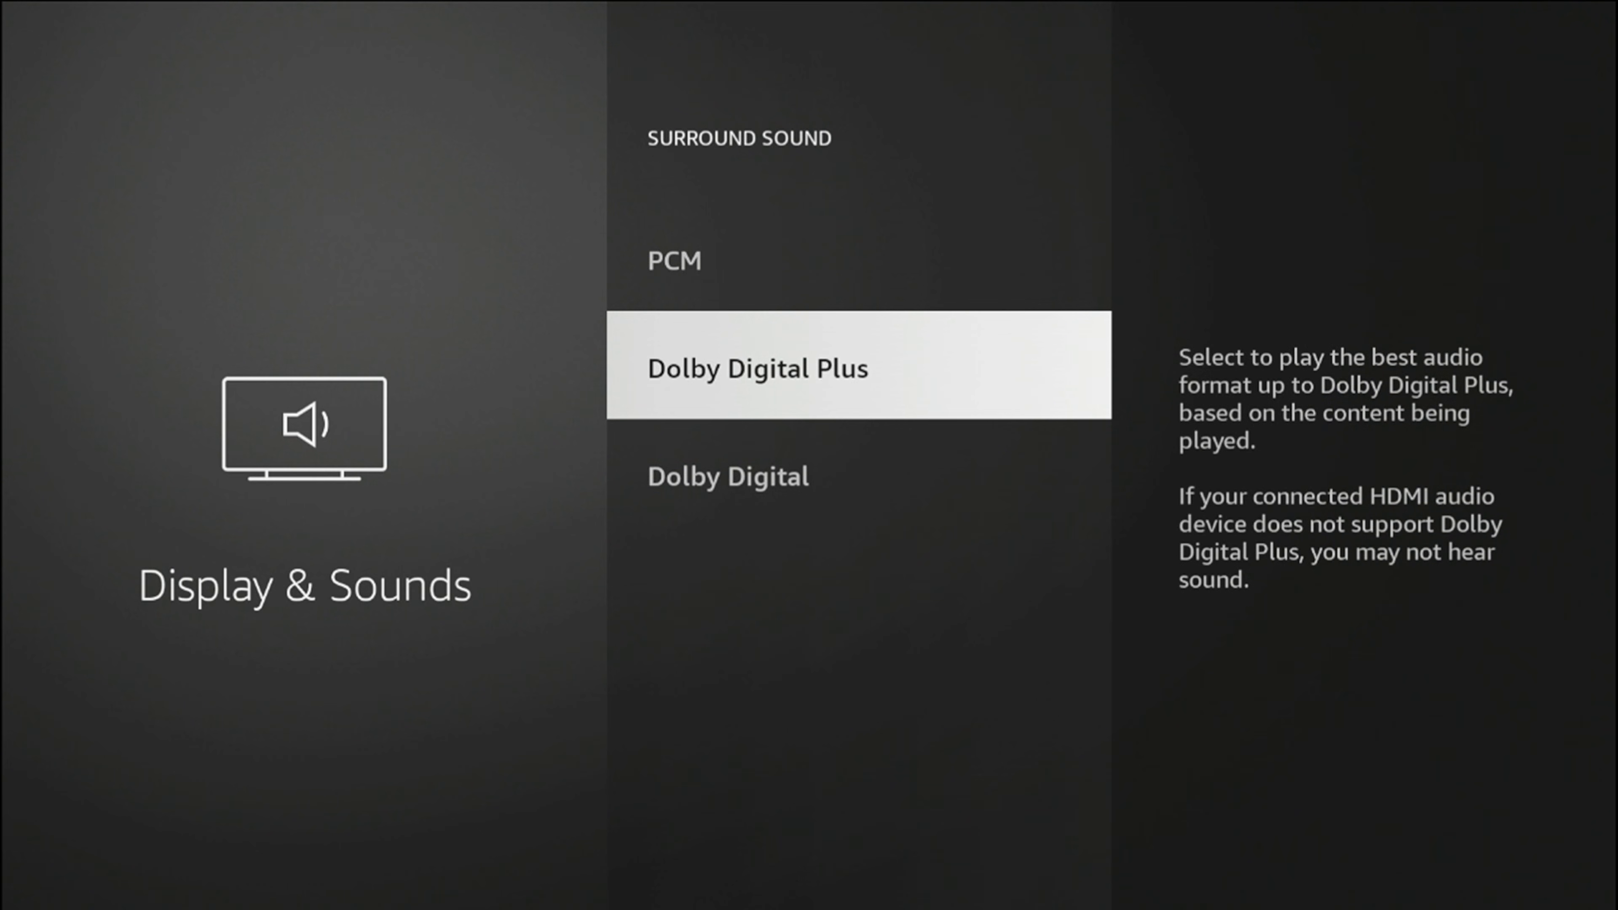
{"action": "key", "text": "Down"}
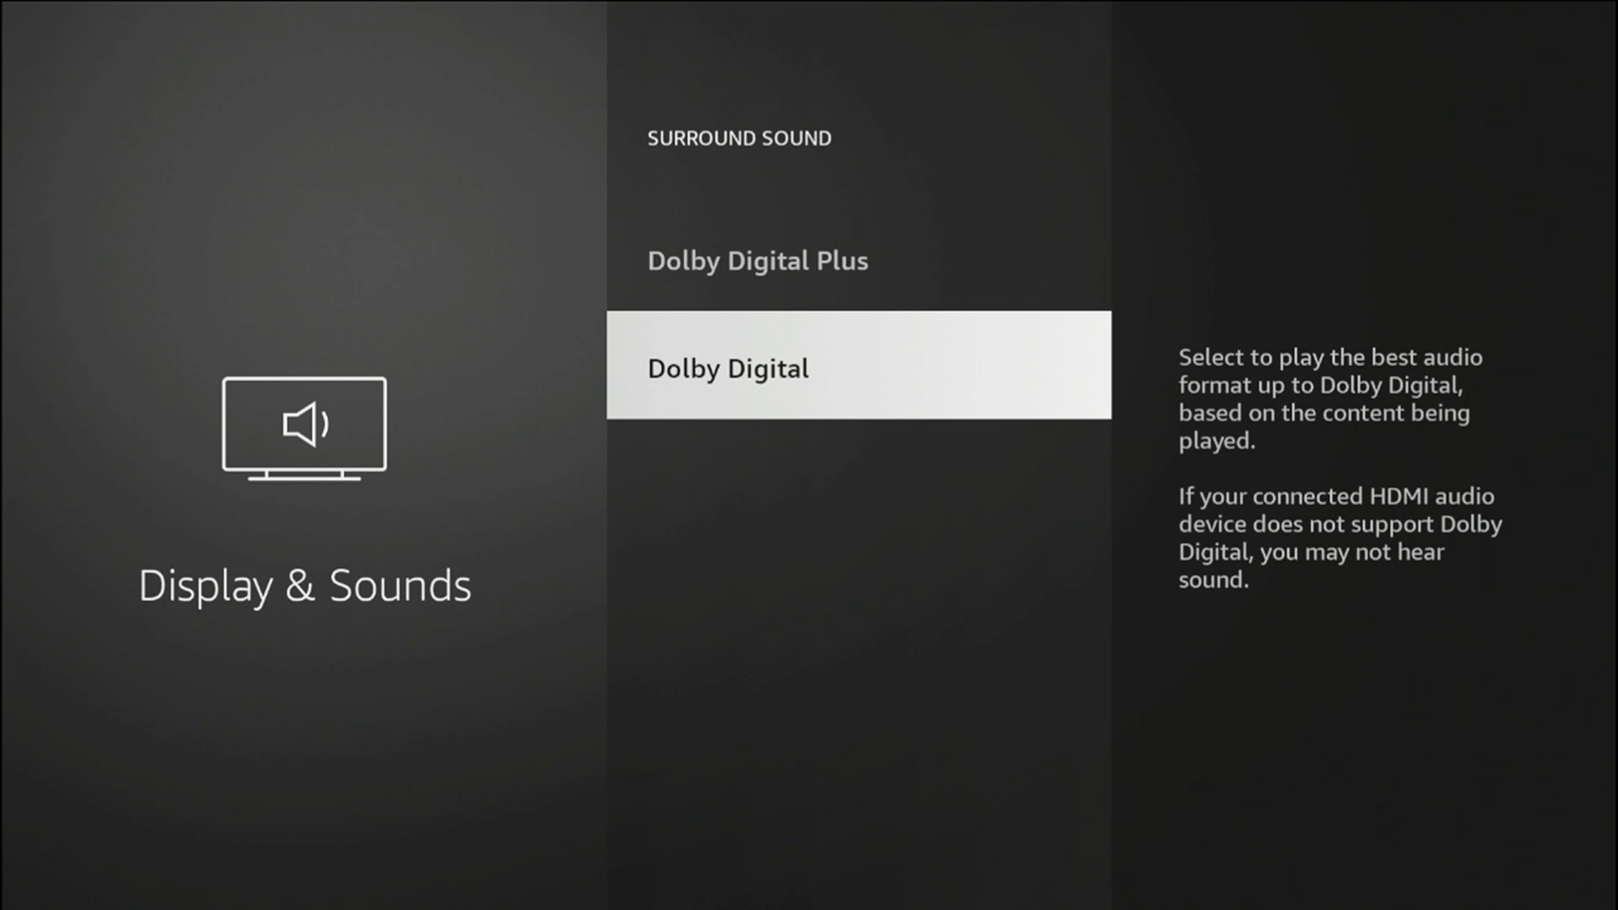
{"action": "key", "text": "Up"}
{"action": "key", "text": "Up"}
{"action": "key", "text": "Up"}
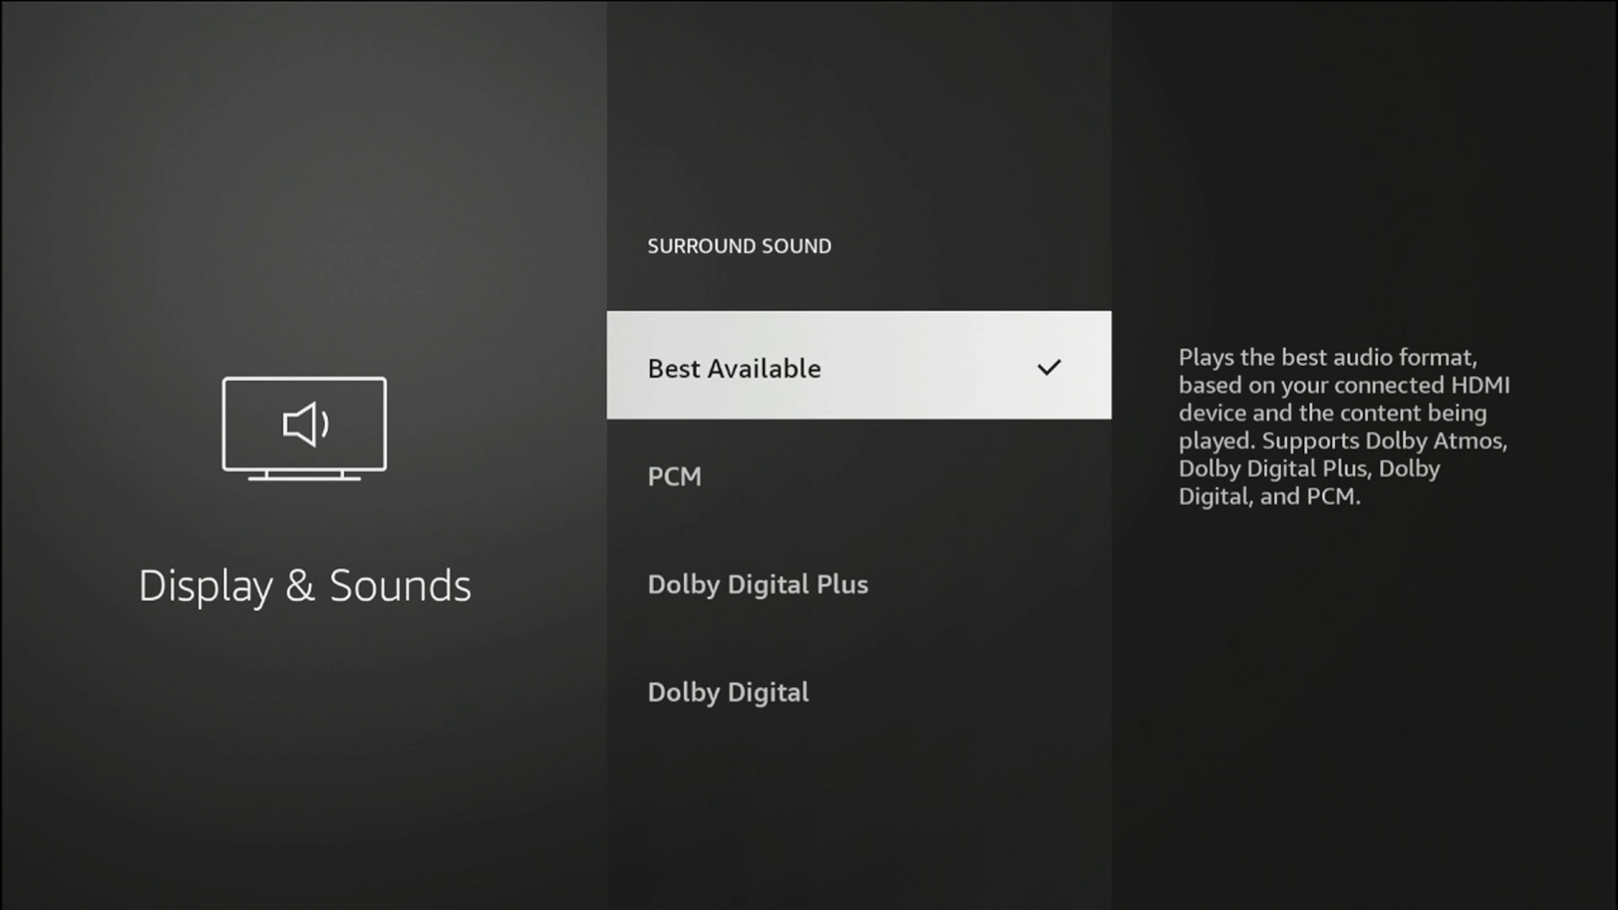